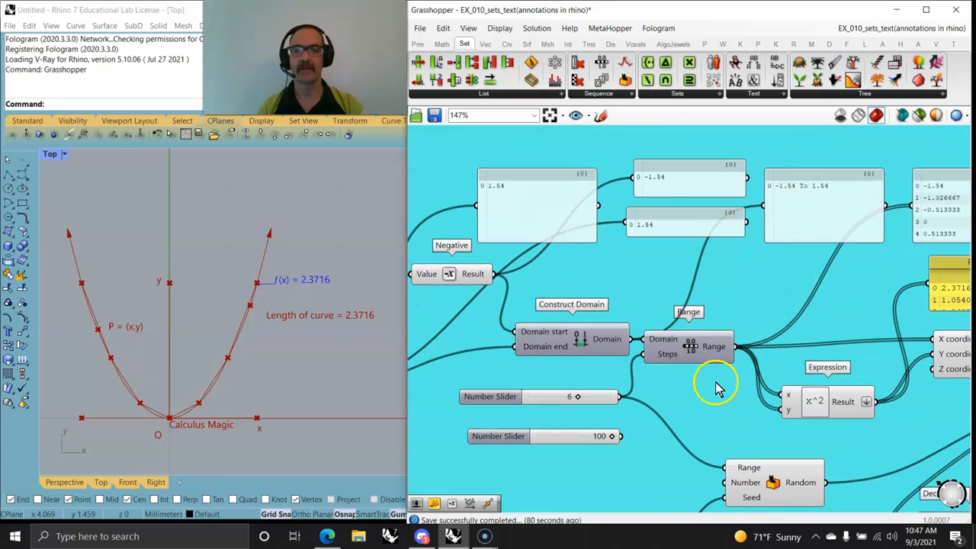
Move the 100-value slider up and connect it to the Range component's Steps input in place of the 6-value slider
right_click_drag(701, 431, 715, 407)
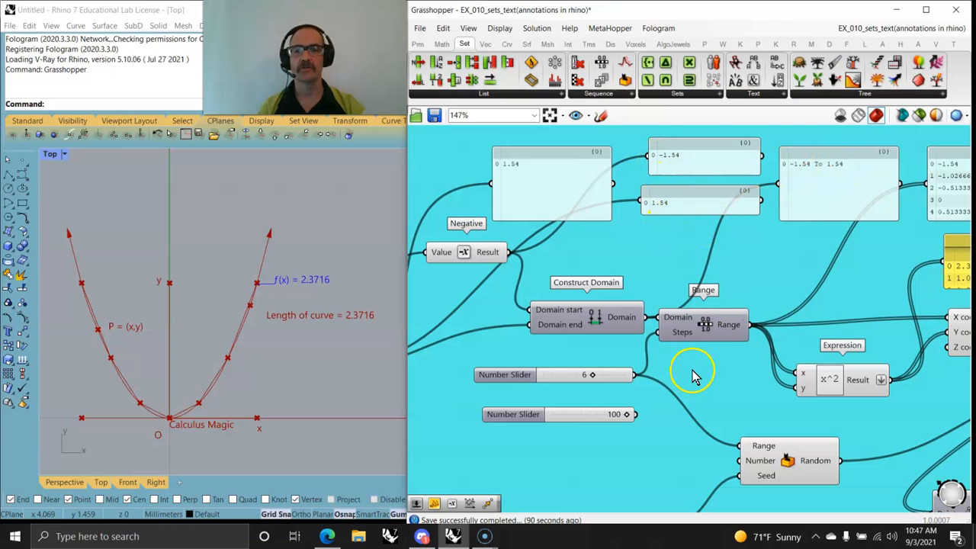
right_click_drag(682, 392, 672, 346)
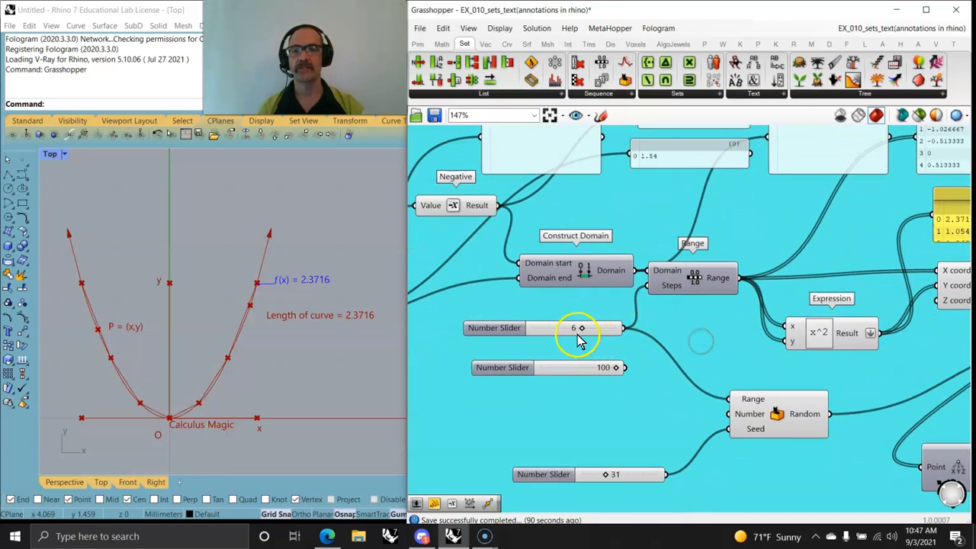
mouse_move(580, 330)
left_mouse_down()
mouse_move(600, 331)
mouse_move(584, 329)
left_mouse_up()
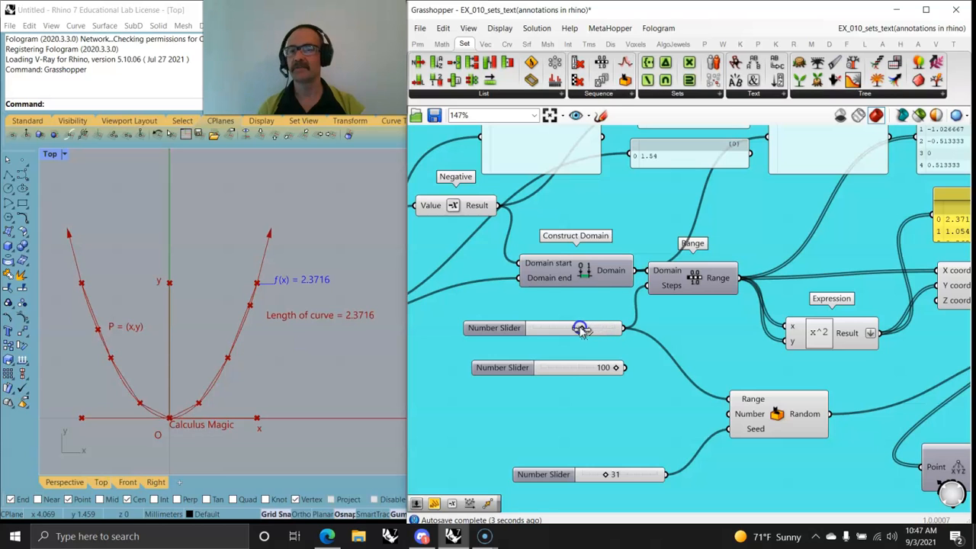
left_click_drag(581, 373, 644, 293)
left_click(579, 347)
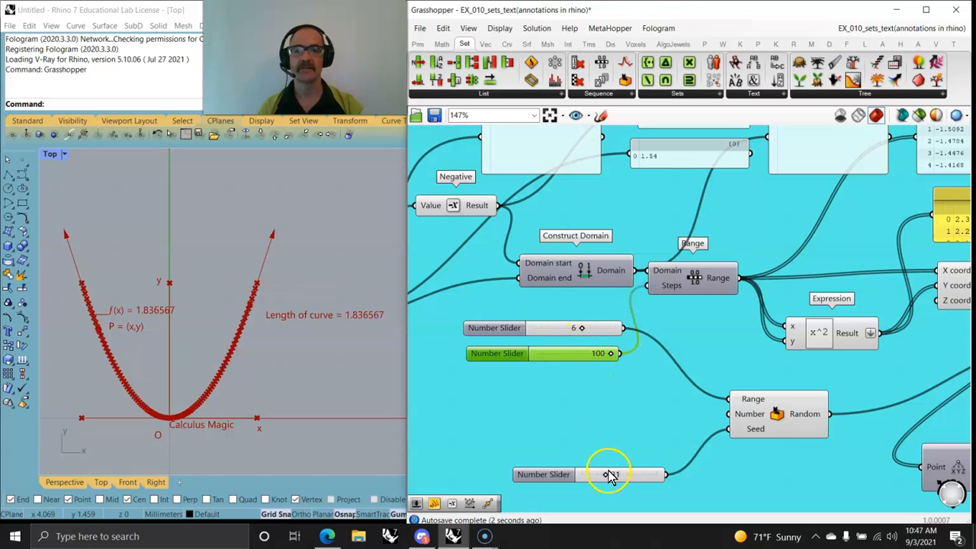
Set the Random component's seed slider to 17 and reconnect the 6-value slider to the Range's Steps input
mouse_move(607, 474)
left_mouse_down()
mouse_move(621, 474)
mouse_move(597, 475)
left_mouse_up()
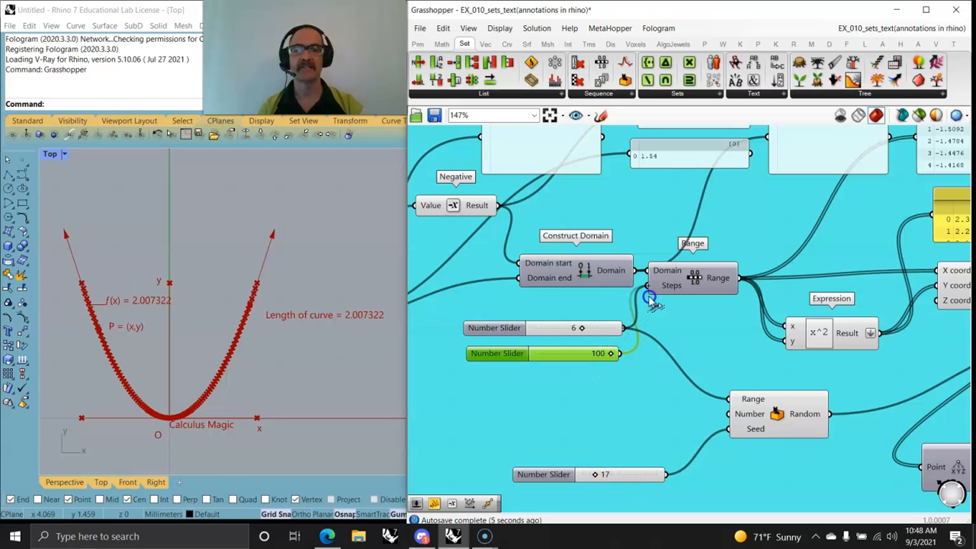
left_click_drag(652, 301, 649, 297)
Examine the Range output, the x^2 Expression's inputs, the constructed points and the interpolated curve highlighted on the graph
right_click_drag(724, 374, 623, 326)
right_click_drag(826, 361, 688, 369)
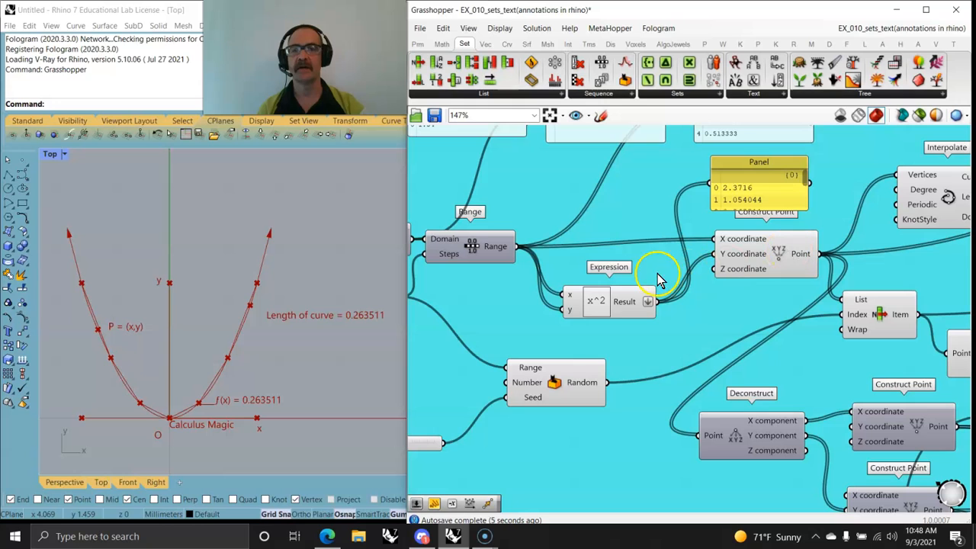
right_click_drag(543, 351, 595, 428)
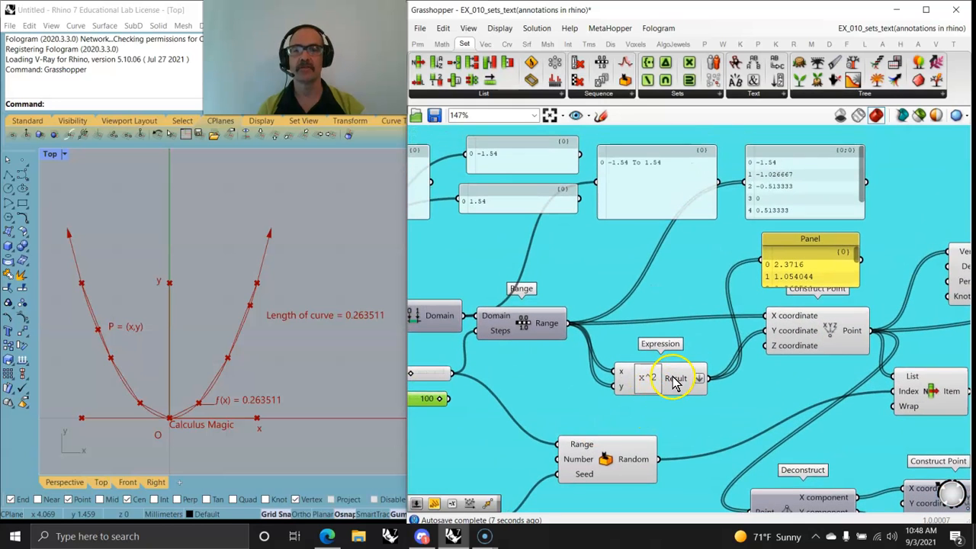
mouse_move(546, 326)
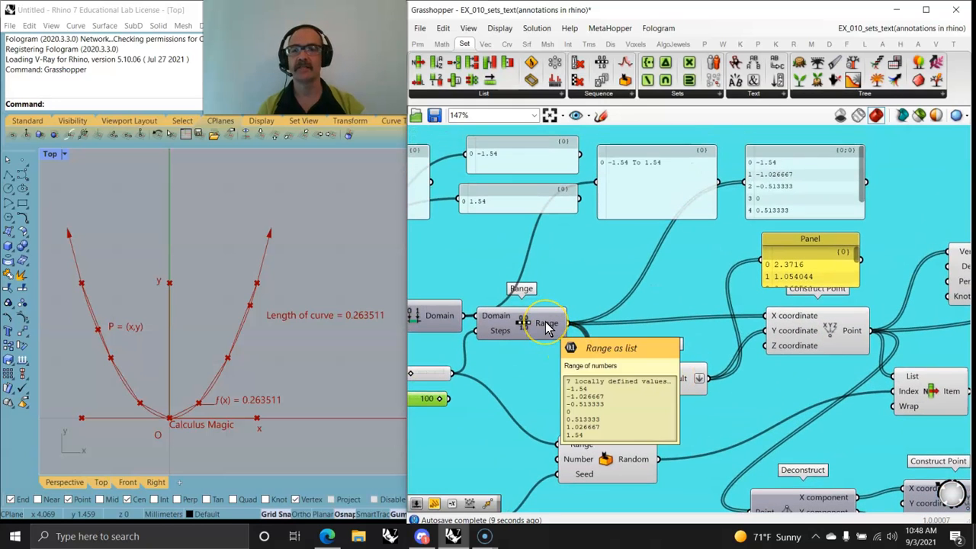
left_click(554, 358)
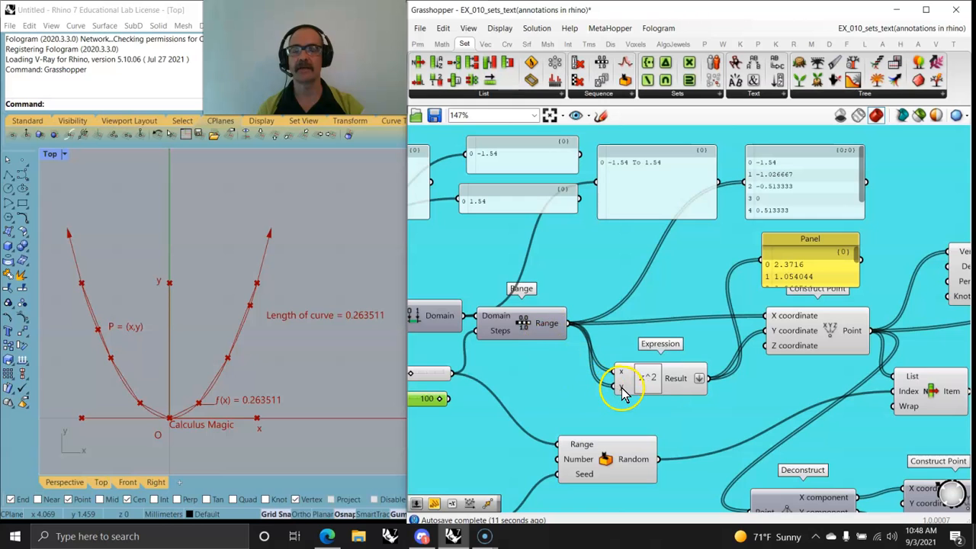
mouse_move(622, 390)
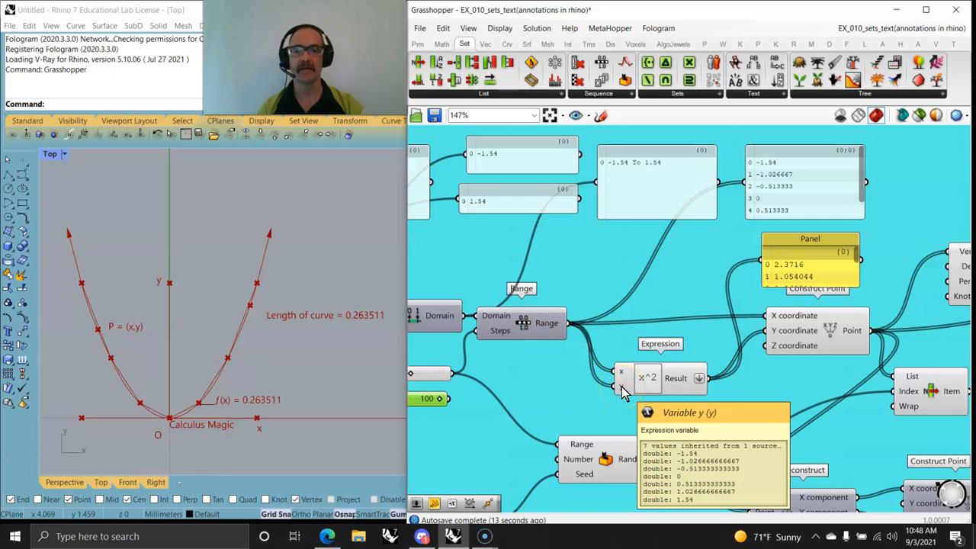
left_click(680, 379)
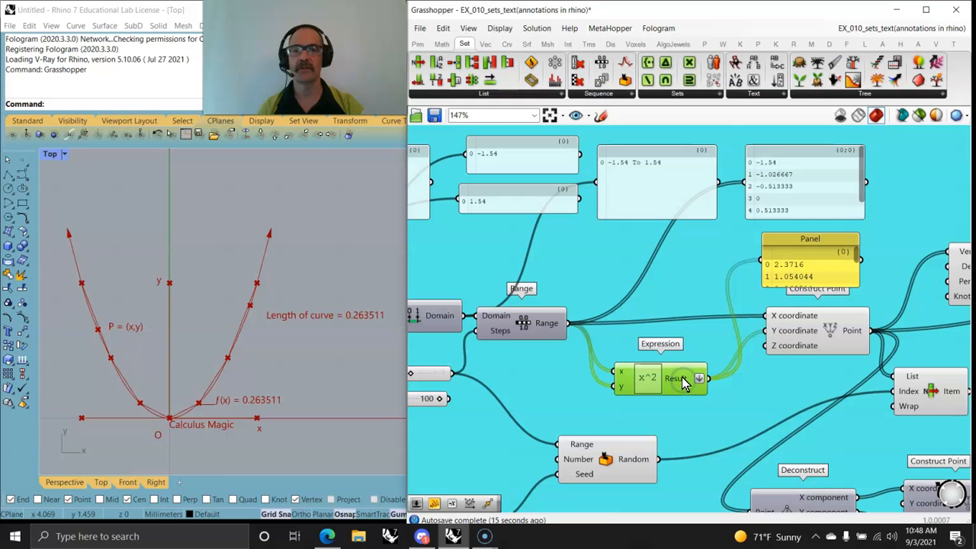
left_click(799, 354)
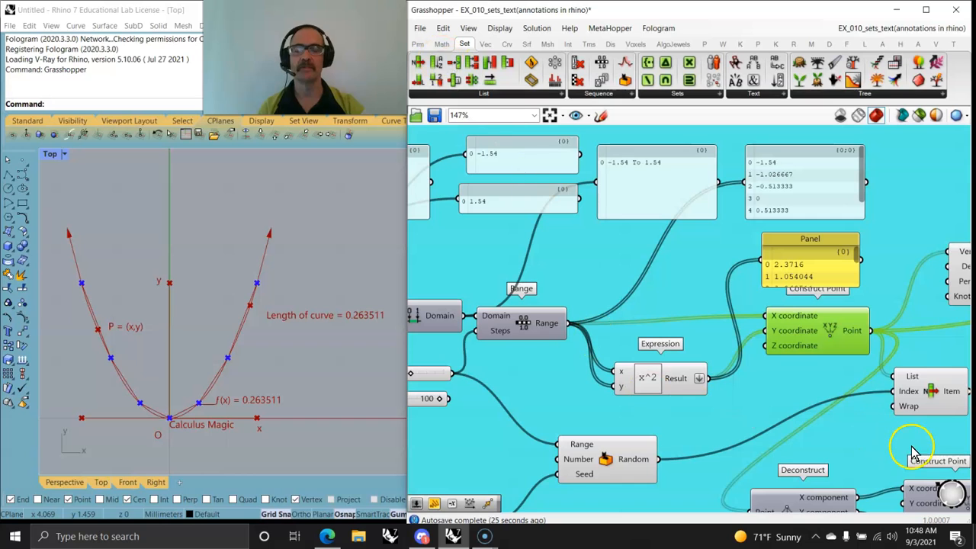
right_click_drag(800, 393, 705, 330)
left_click(898, 243)
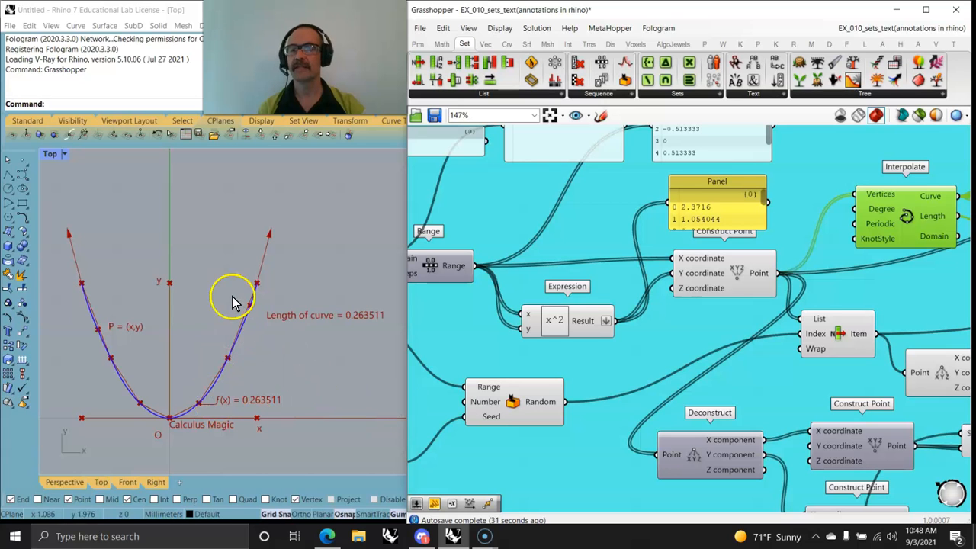
Move the curve length panel closer to the Interpolate component's Length output
right_click_drag(808, 386, 669, 305)
right_click_drag(841, 218, 751, 292)
left_click_drag(799, 283, 764, 289)
mouse_move(805, 327)
right_mouse_down()
mouse_move(742, 328)
mouse_move(796, 333)
right_mouse_up()
scroll(799, 327, "down", 3)
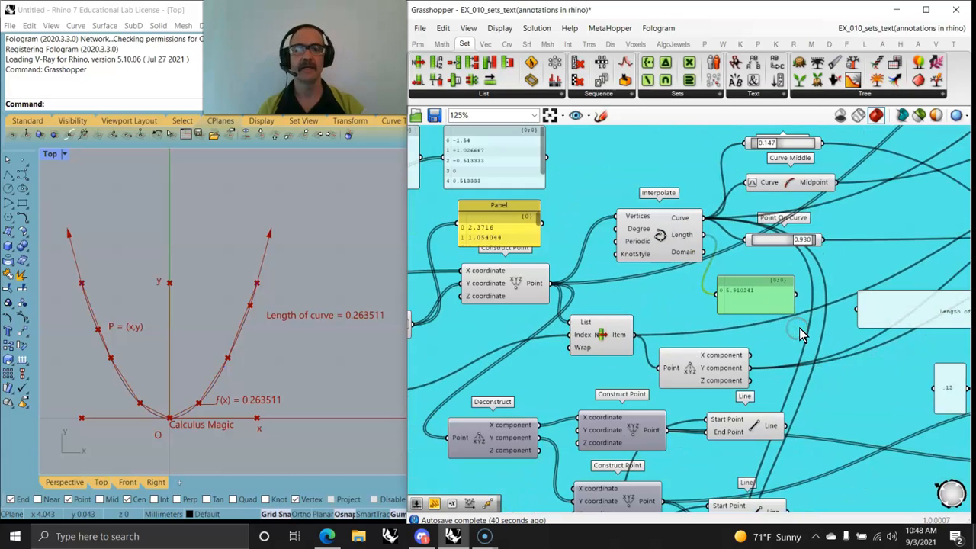
Shift the upper Concatenate component down slightly and connect the curve length panel to its Fragment B input
right_click_drag(720, 339, 638, 381)
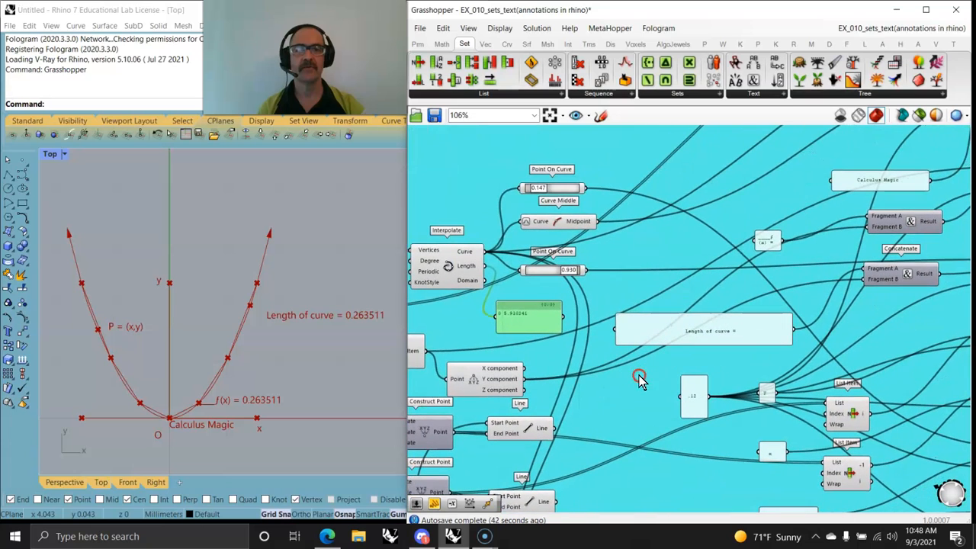
left_click_drag(900, 226, 899, 243)
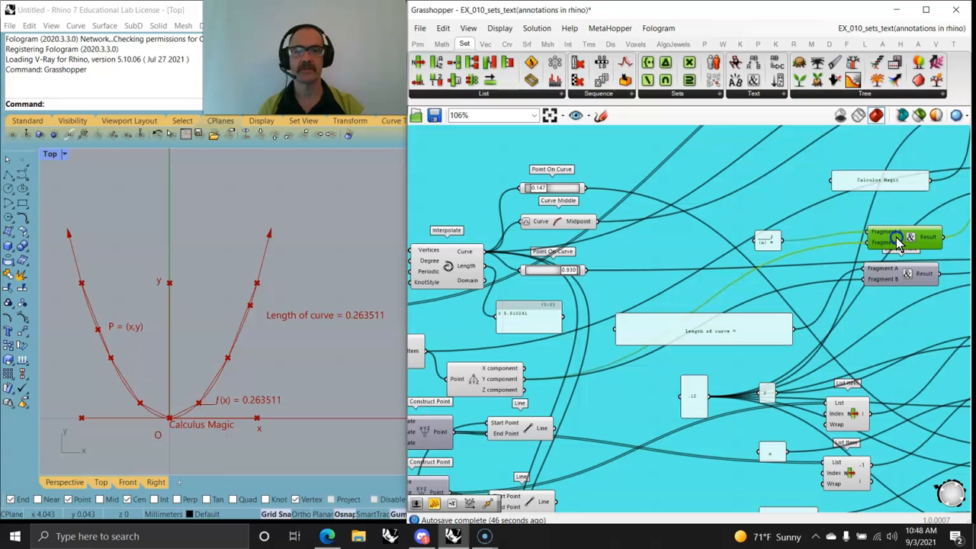
right_click_drag(895, 260, 859, 210)
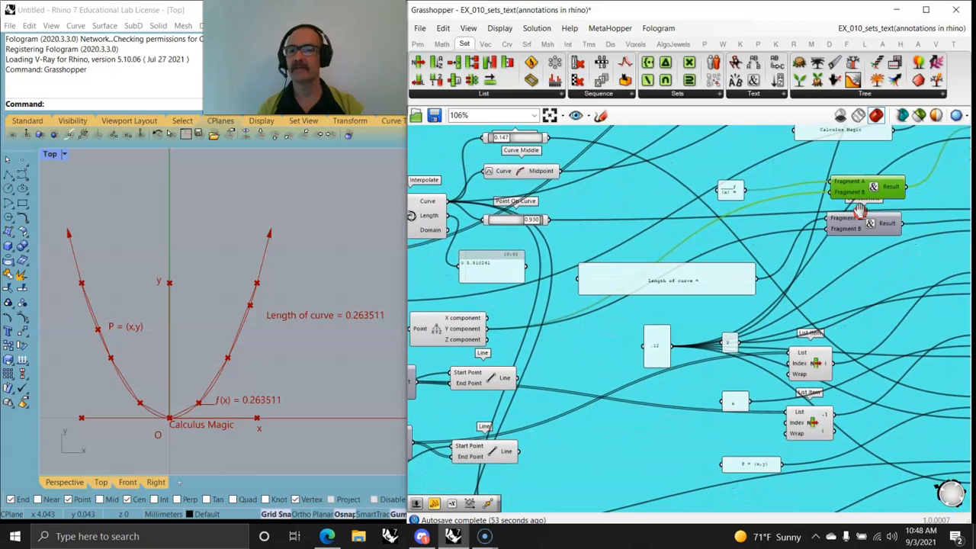
left_click_drag(525, 264, 831, 191)
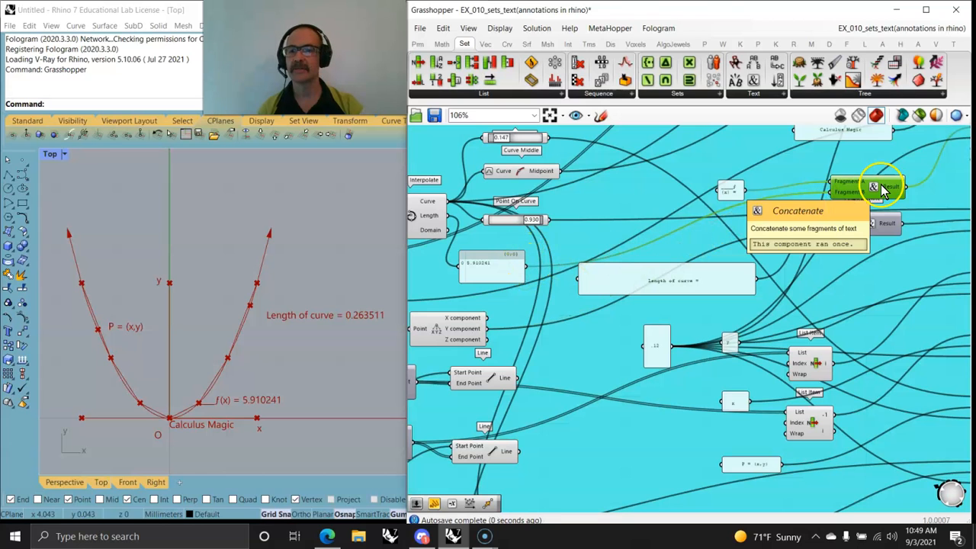
Set the slider that drives the domain limits of the graph to 1.35
right_click_drag(413, 331, 786, 326)
right_click_drag(617, 327, 800, 328)
right_click_drag(515, 305, 709, 303)
left_click_drag(493, 283, 488, 284)
right_click_drag(755, 298, 579, 300)
scroll(583, 302, "down", 3)
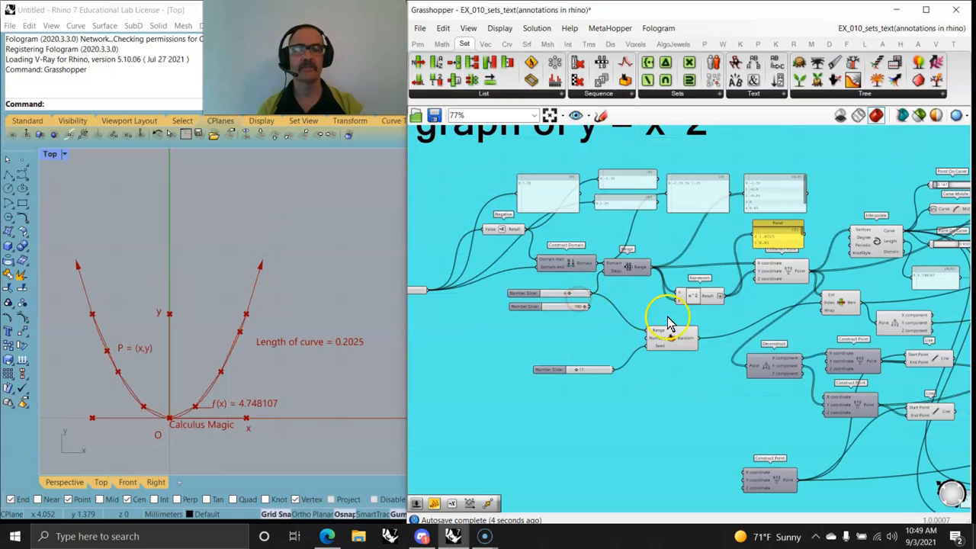
Select the List Item component to highlight its point, and set the upper Point On Curve parameter to 0.073
right_click_drag(814, 300, 679, 308)
left_click(714, 322)
right_click_drag(770, 311, 590, 316)
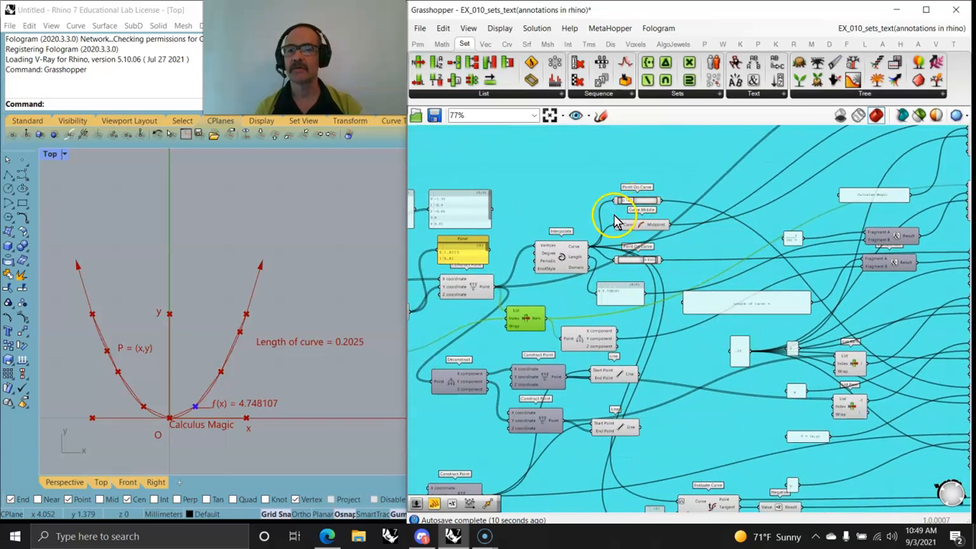
left_click_drag(627, 204, 647, 206)
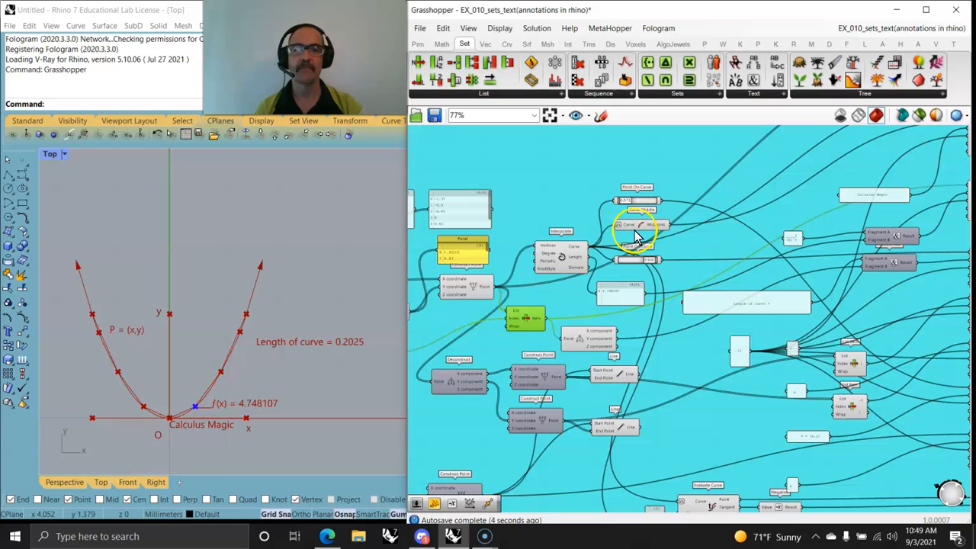
scroll(640, 231, "up", 1)
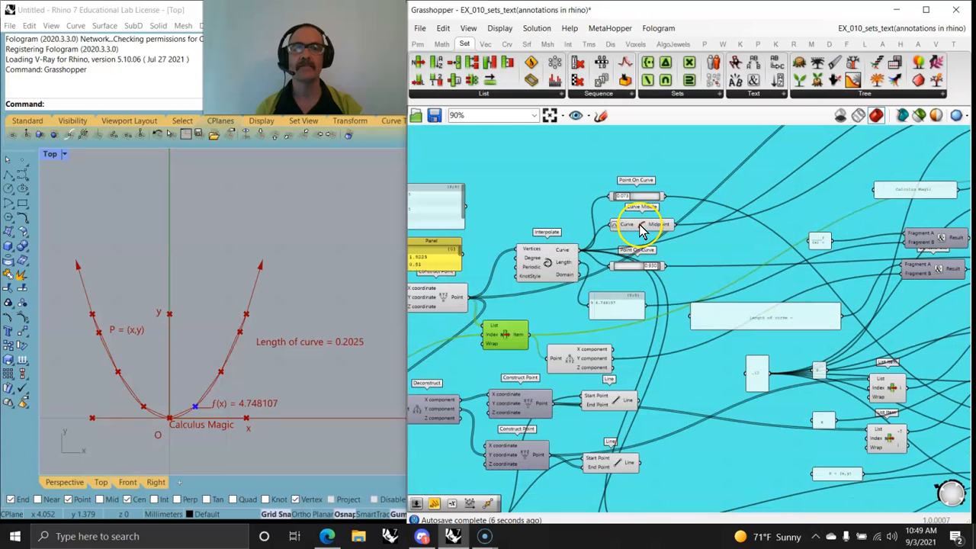
Select Curve Middle to highlight the curve's midpoint, and move the Calculus Magic panel up near its Text Tag 3D
right_click_drag(737, 247, 536, 310)
right_click_drag(685, 214, 799, 220)
left_click(561, 313)
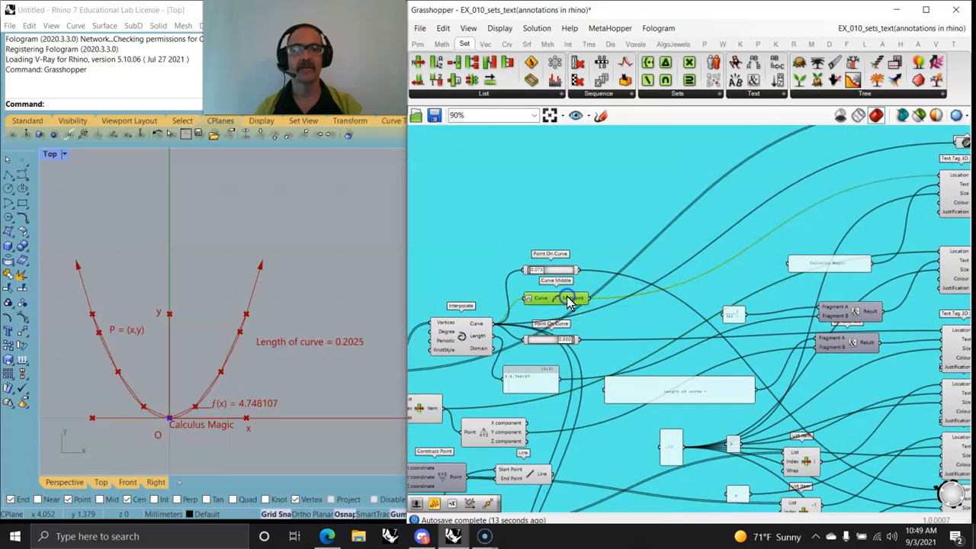
left_click_drag(839, 266, 836, 197)
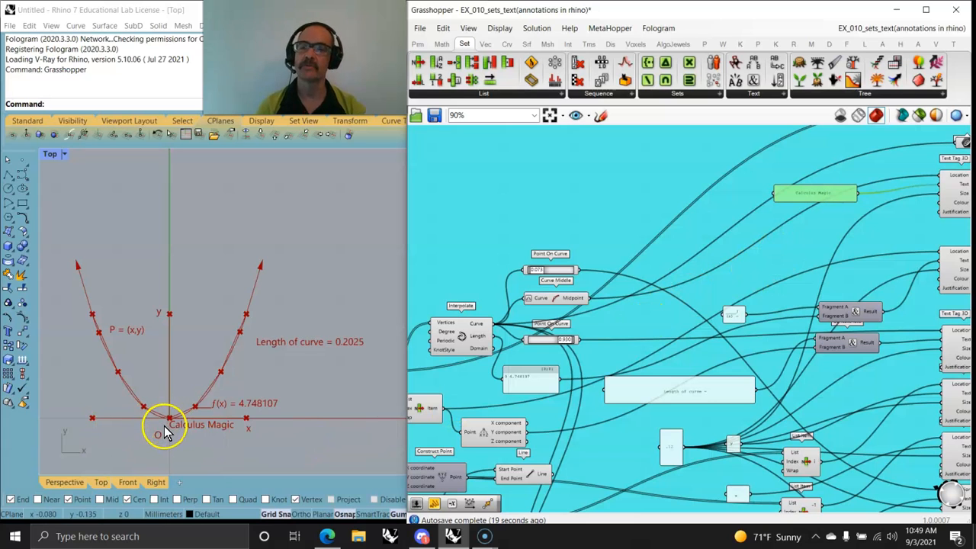
Set the lower Point On Curve parameter to 0.962 and widen the "____f(x) =" panel so its text fits on one line
mouse_move(560, 344)
left_mouse_down()
mouse_move(527, 343)
mouse_move(576, 345)
mouse_move(521, 343)
mouse_move(564, 349)
left_mouse_up()
right_click_drag(862, 342, 714, 323)
scroll(580, 298, "up", 3)
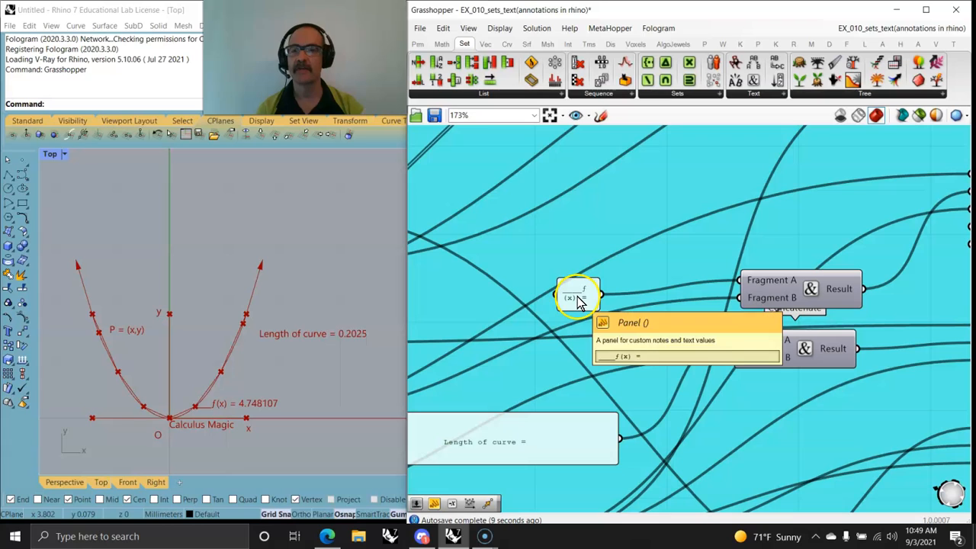
left_click_drag(599, 308, 684, 308)
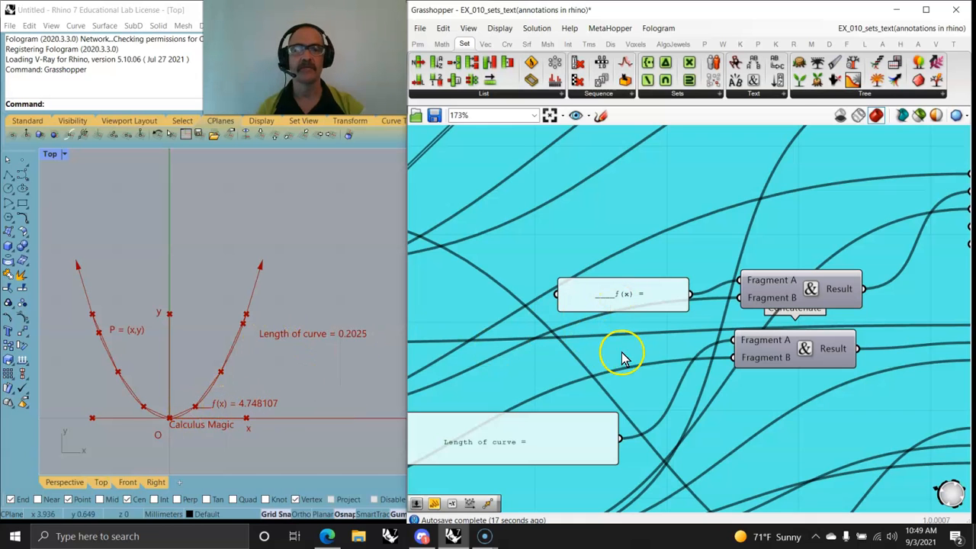
Select the Text Tag 3D fed by the upper Concatenate to highlight the f(x) label on the graph
right_click_drag(632, 357, 551, 343)
scroll(552, 343, "down", 3)
left_click(830, 241)
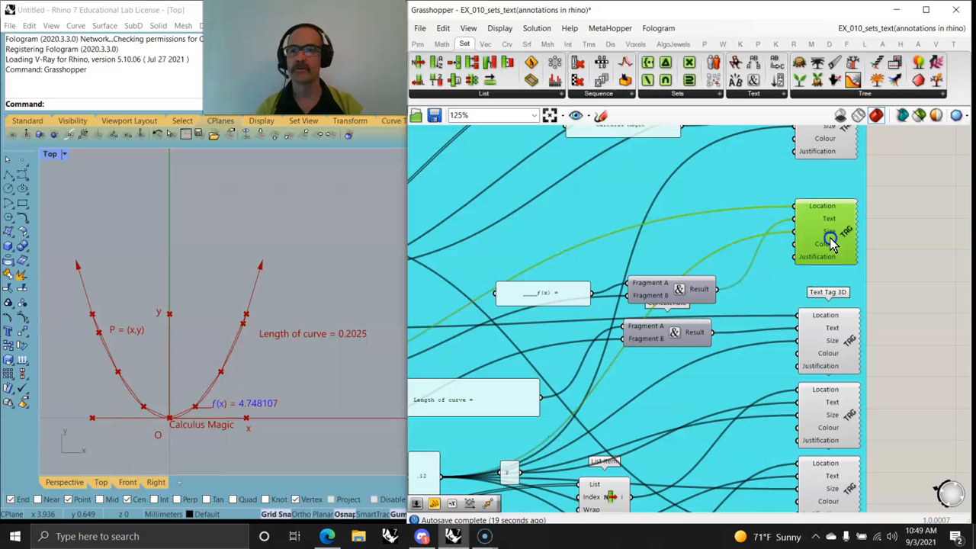
right_click_drag(562, 370, 584, 344)
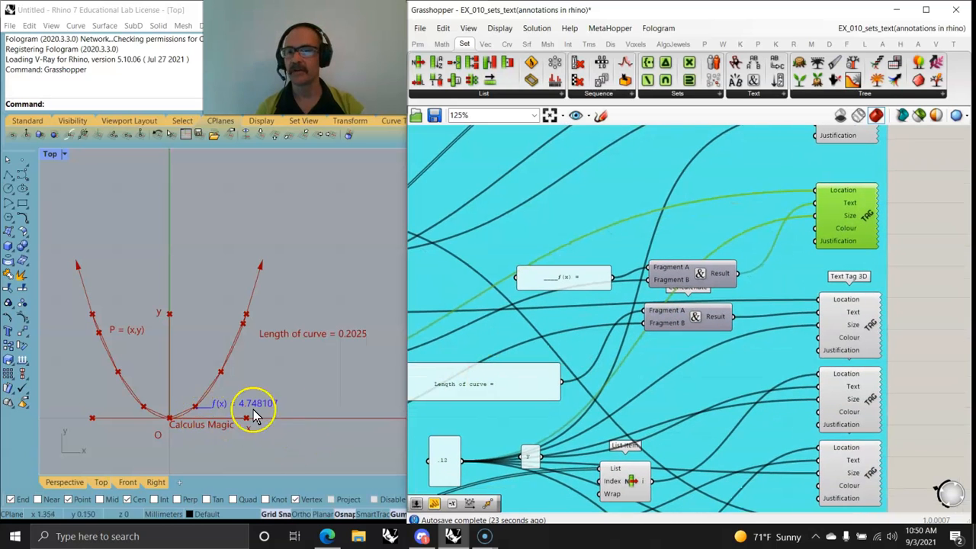
Move the "____f(x) =" panel up slightly and connect the deconstructed list point's Y component to the upper Concatenate's Fragment B
right_click_drag(460, 342, 602, 331)
left_click_drag(700, 280, 693, 259)
right_click_drag(620, 349, 743, 326)
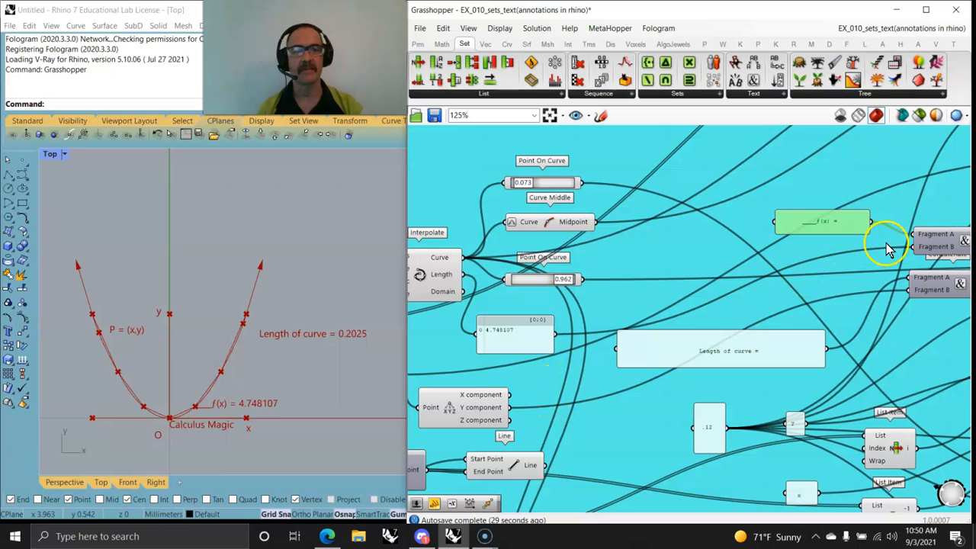
right_click_drag(526, 382, 581, 356)
left_click_drag(563, 381, 954, 221)
right_click_drag(259, 403, 251, 387)
Set the lower Point On Curve parameter to 1.000 so the curve length label sits at the curve's end
right_click_drag(764, 245, 756, 261)
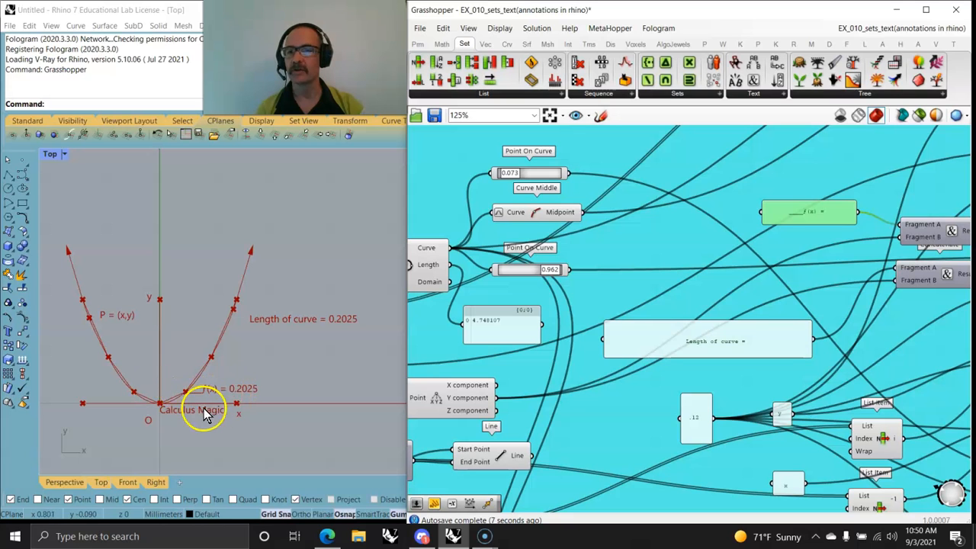
right_click_drag(677, 267, 661, 278)
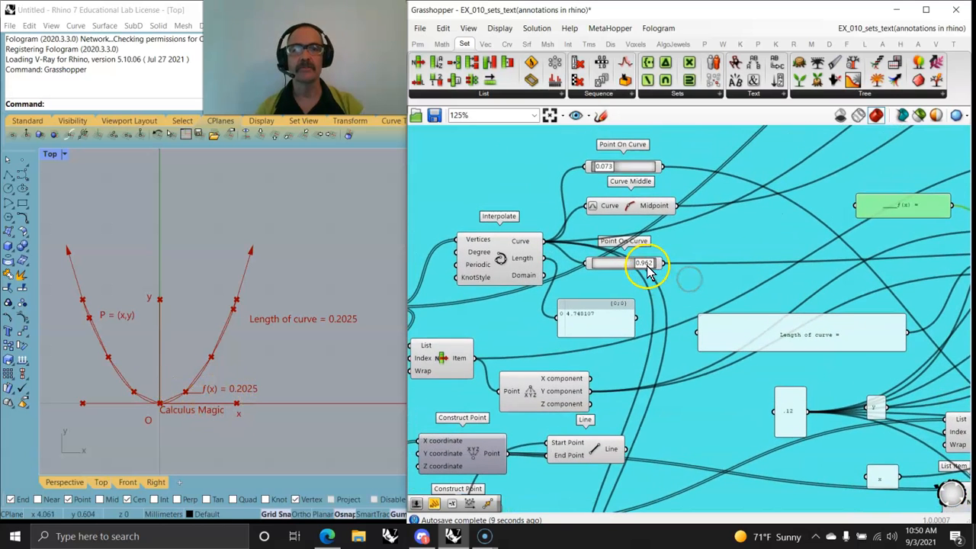
left_click_drag(646, 268, 650, 271)
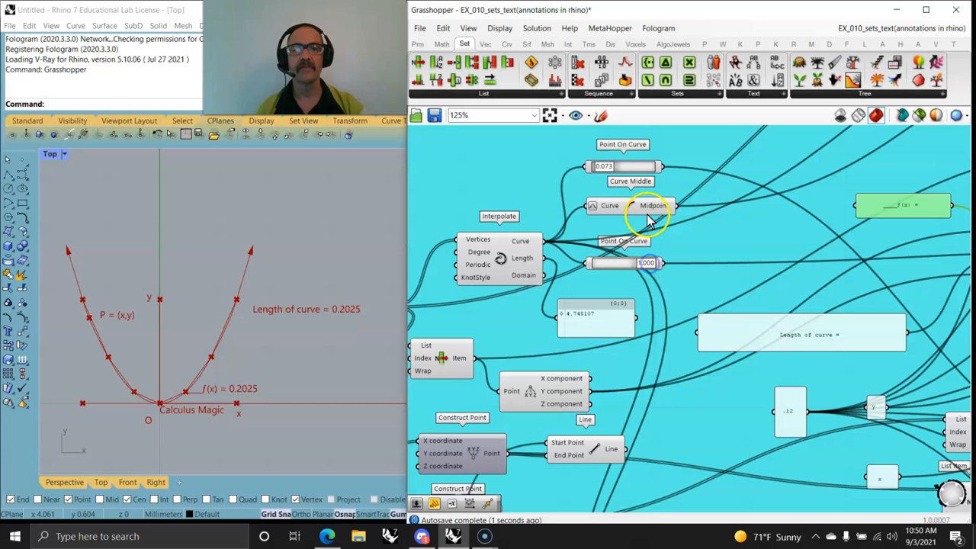
Trace the f(x) point back through List Item to the Random component and set its seed slider to 29
right_click_drag(847, 249, 683, 277)
right_click_drag(900, 251, 706, 305)
right_click_drag(593, 322, 813, 269)
right_click_drag(529, 374, 716, 333)
left_click_drag(586, 318, 593, 319)
right_click_drag(593, 318, 701, 327)
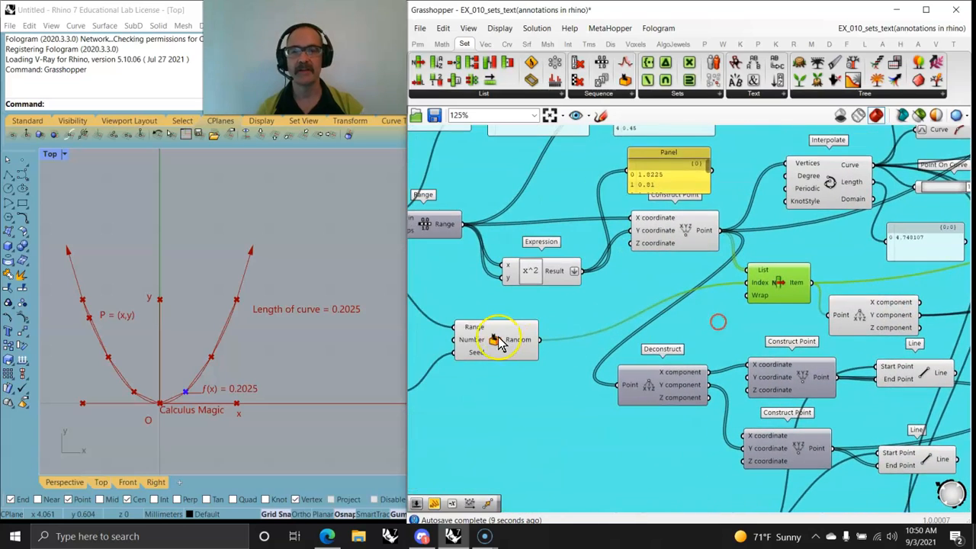
left_click_drag(496, 337, 555, 338)
right_click_drag(499, 370, 660, 374)
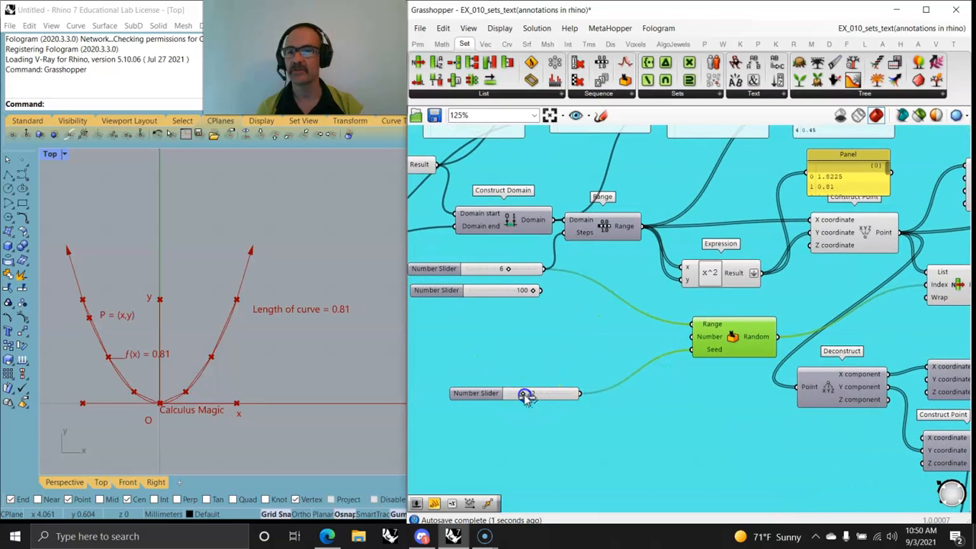
left_click_drag(526, 397, 532, 399)
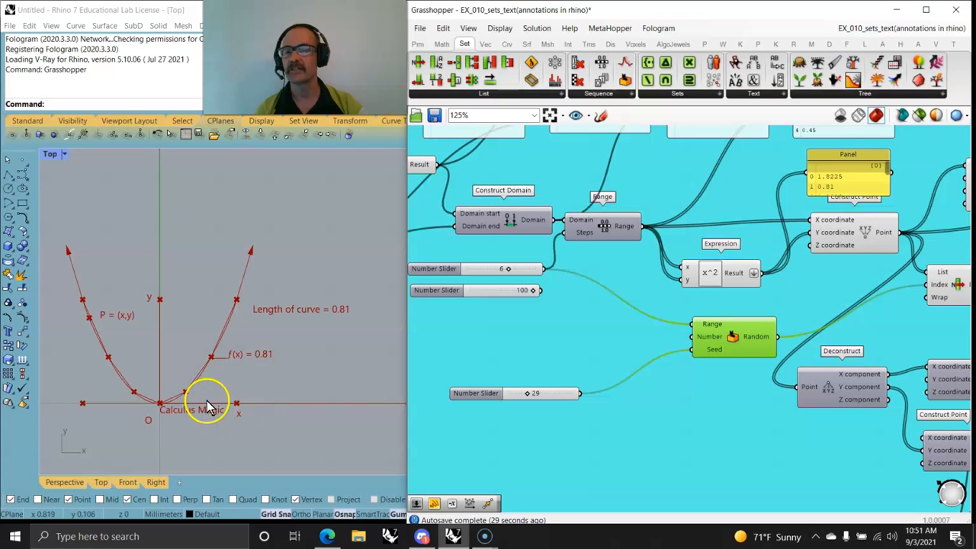
Move the "Length of curve =" panel up beside the lower Concatenate that it feeds
scroll(564, 446, "down", 2)
right_click_drag(715, 404, 508, 351)
right_click_drag(854, 266, 630, 329)
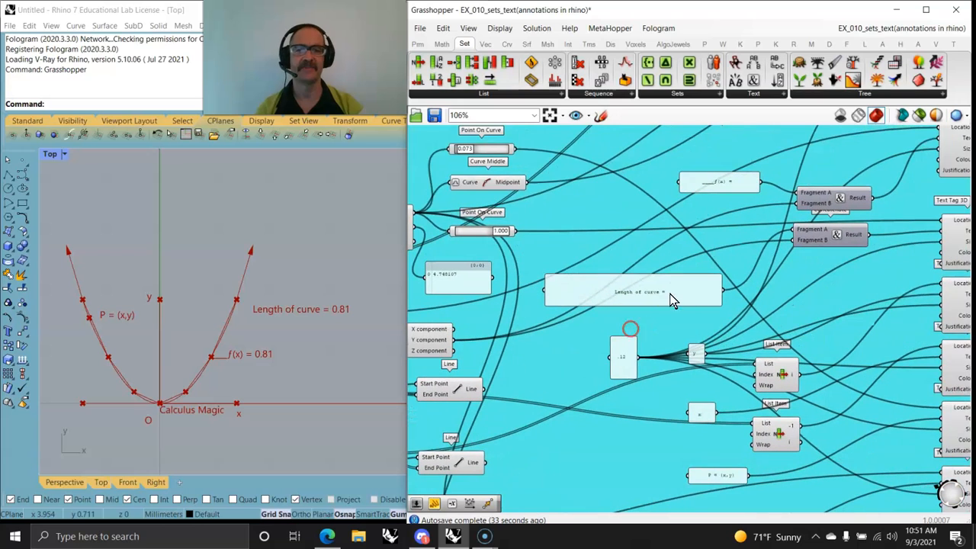
left_click_drag(679, 295, 686, 263)
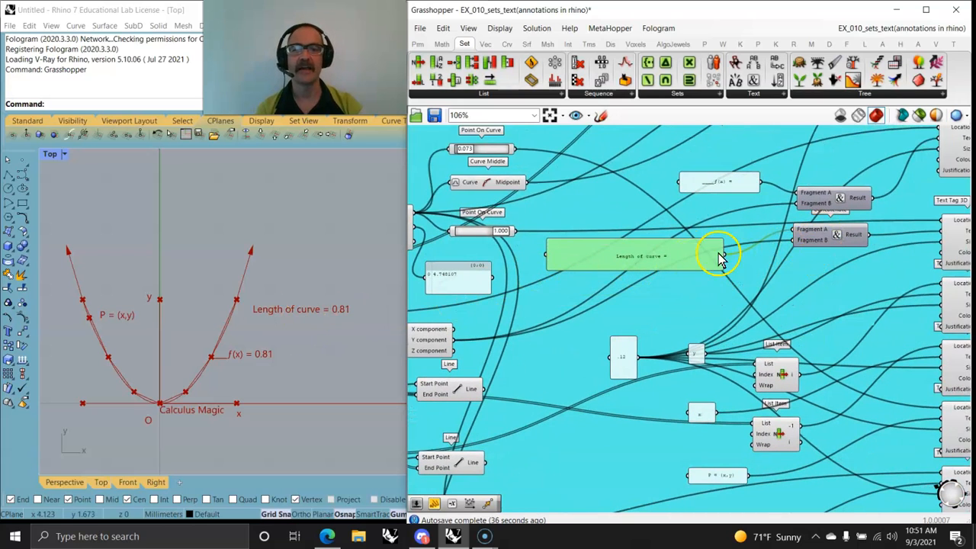
left_click_drag(674, 255, 679, 226)
Move the curve length value panel nearer, connect it to the lower Concatenate's Fragment B, and select the resulting length label's Text Tag 3D
left_click_drag(462, 283, 522, 284)
right_click_drag(525, 285, 560, 324)
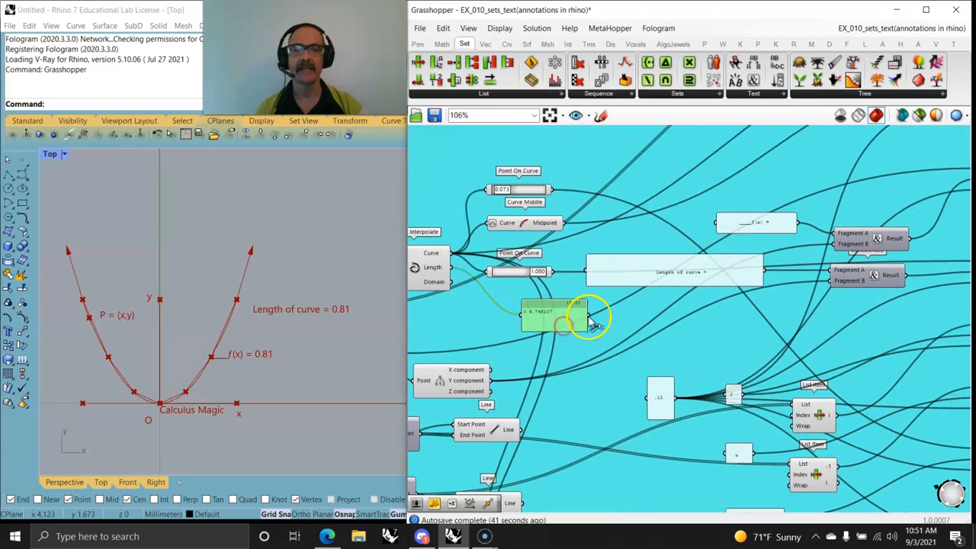
left_click_drag(595, 320, 828, 282)
right_click_drag(906, 282, 705, 313)
left_click(818, 313)
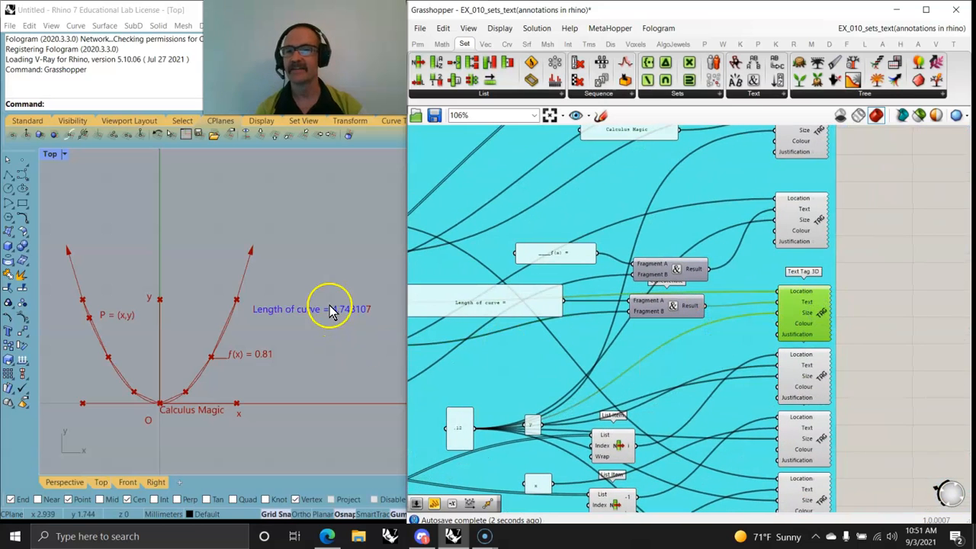
Align the upper Concatenate above the lower one and place a utility component on the empty canvas beside the cyan group
left_click_drag(692, 283, 675, 273)
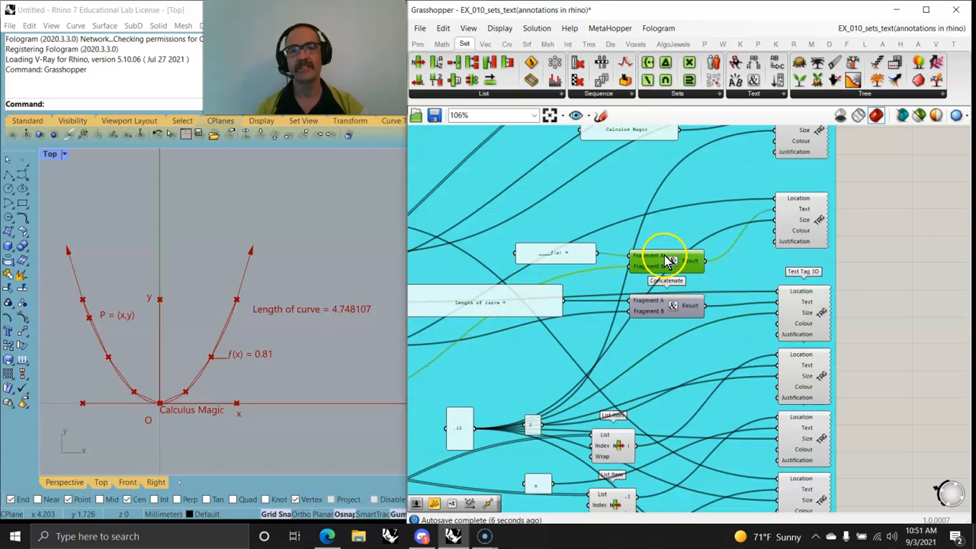
left_click(417, 44)
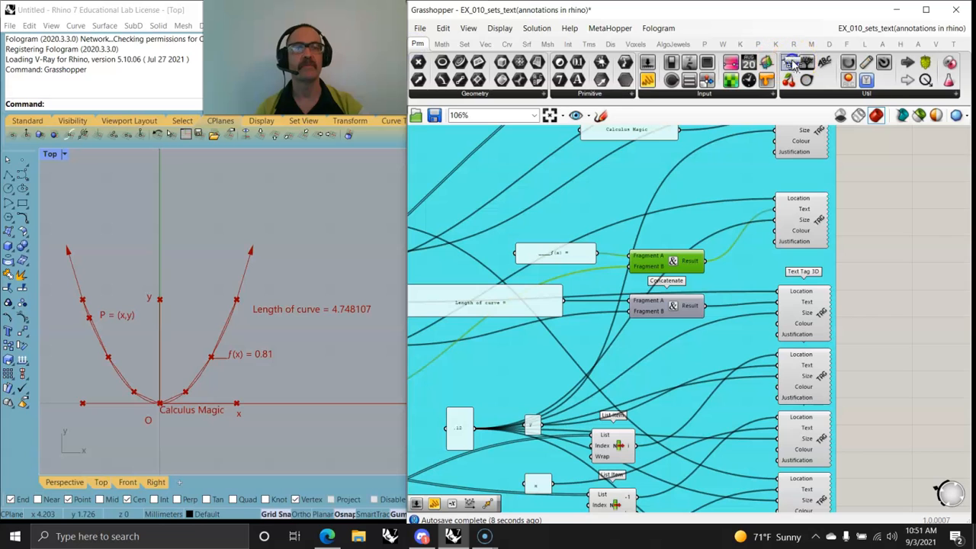
left_click_drag(783, 63, 920, 175)
mouse_move(669, 261)
left_mouse_down()
mouse_move(653, 235)
mouse_move(672, 259)
left_mouse_up()
Examine which Text Tag 3D components and List Item produce the y, x and P = (x,y) labels on the graph
right_click_drag(894, 292, 854, 232)
left_click(776, 256)
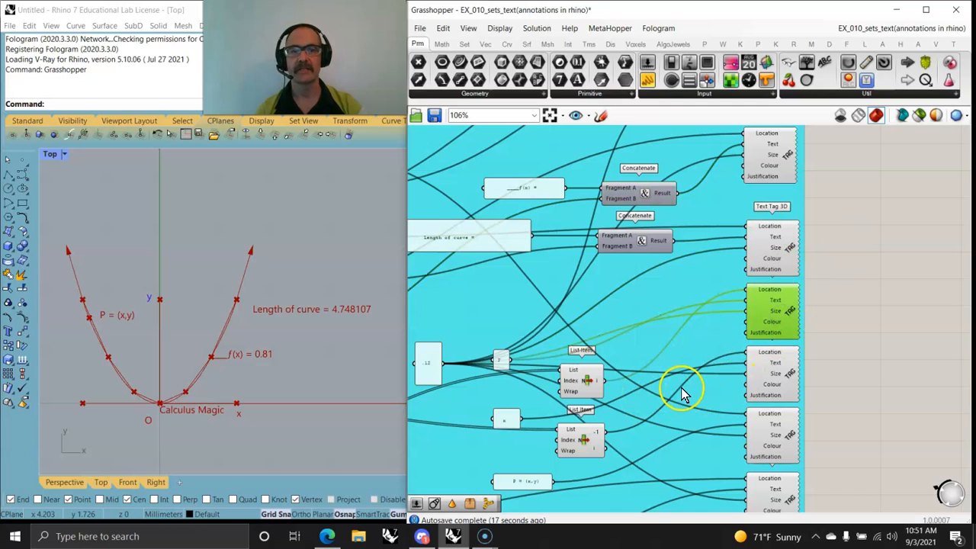
right_click_drag(681, 399, 713, 333)
left_click(614, 330)
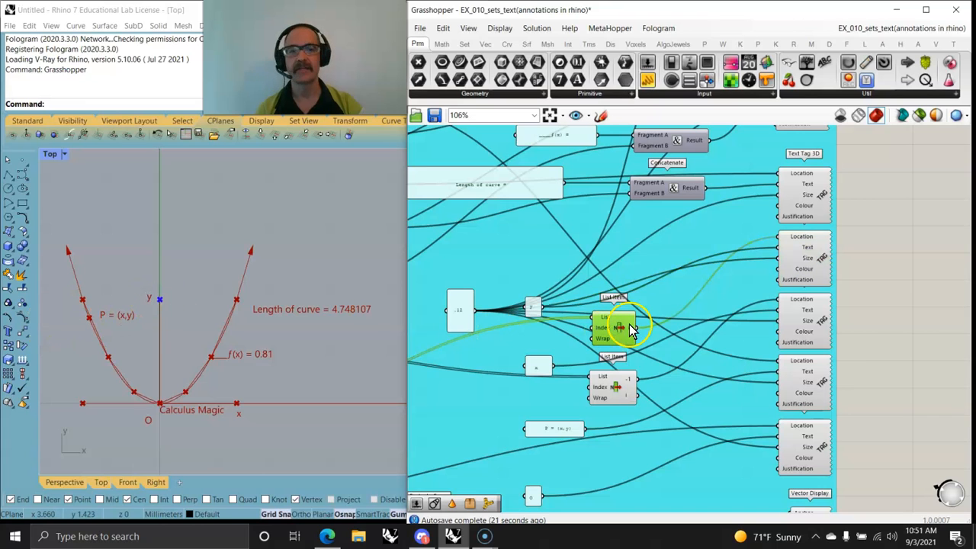
left_click(804, 336)
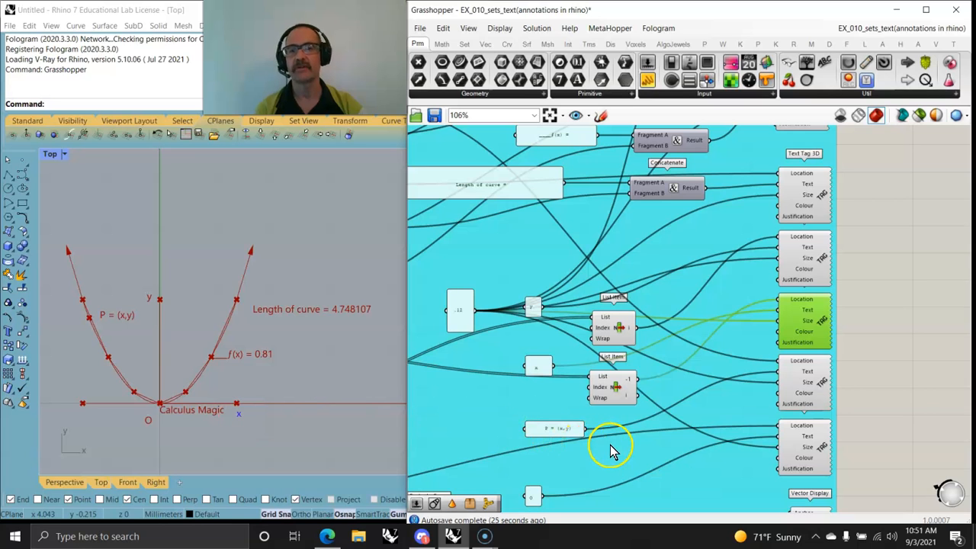
right_click_drag(655, 469, 665, 362)
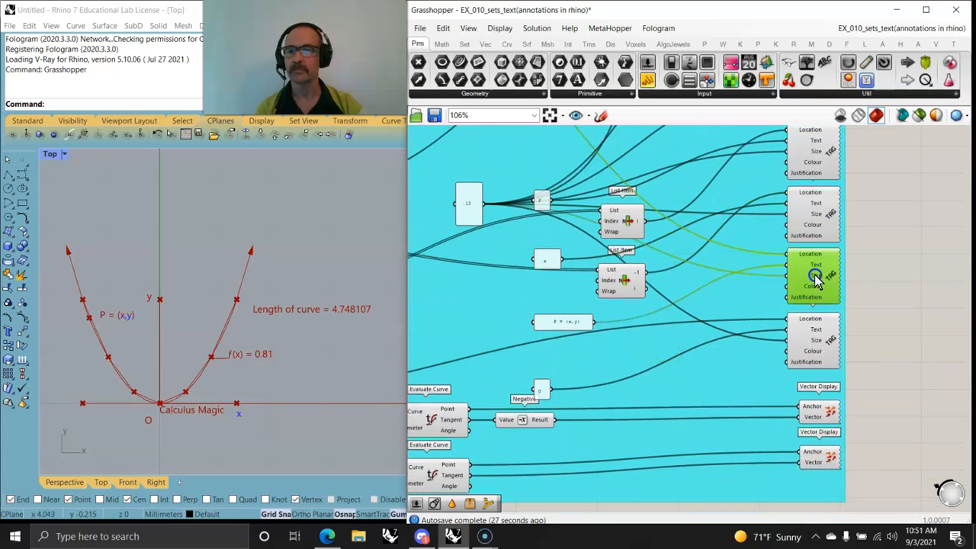
right_click_drag(632, 392, 617, 311)
left_click_drag(557, 299, 564, 270)
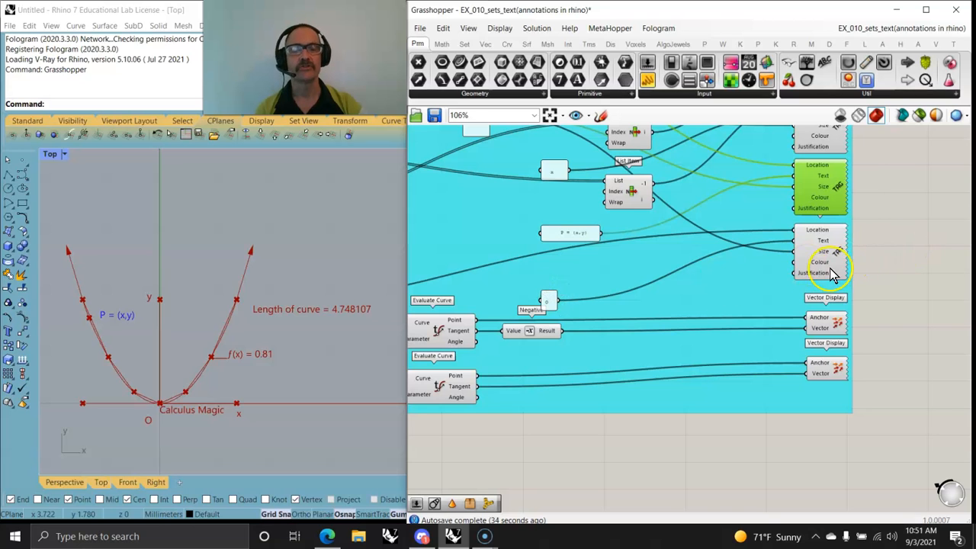
Select each of the two Vector Display components in turn to highlight the tangent arrows at the curve's ends
right_click_drag(608, 337, 839, 298)
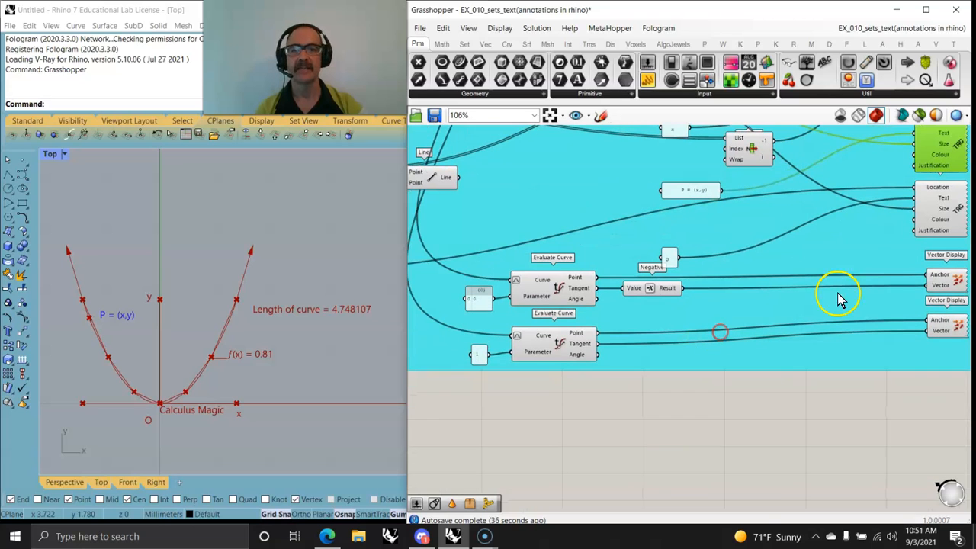
left_click(939, 282)
left_click(954, 336)
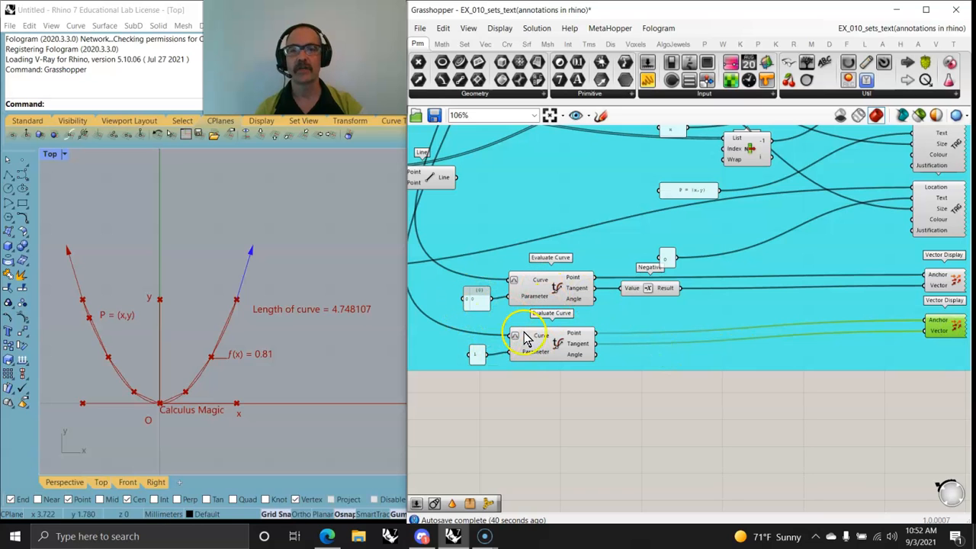
left_click(945, 287)
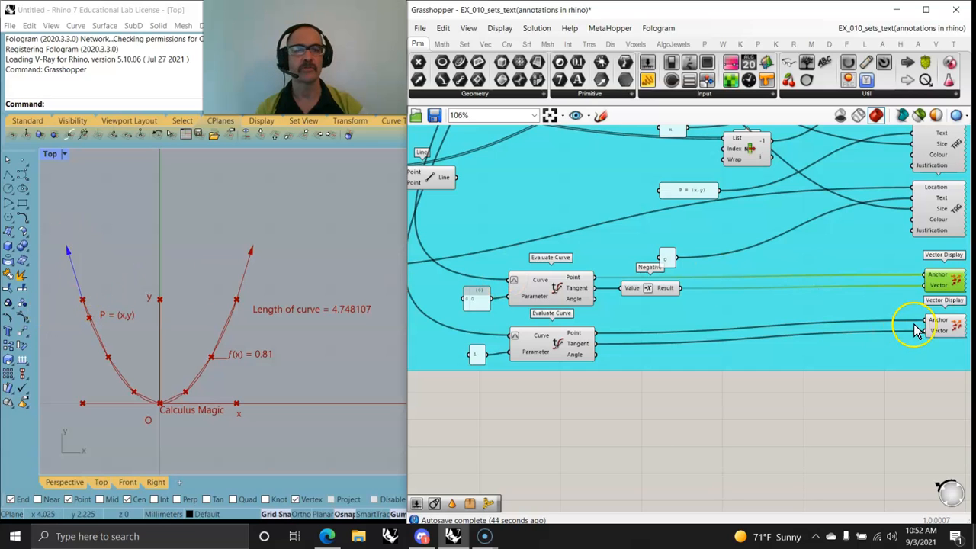
left_click(945, 328)
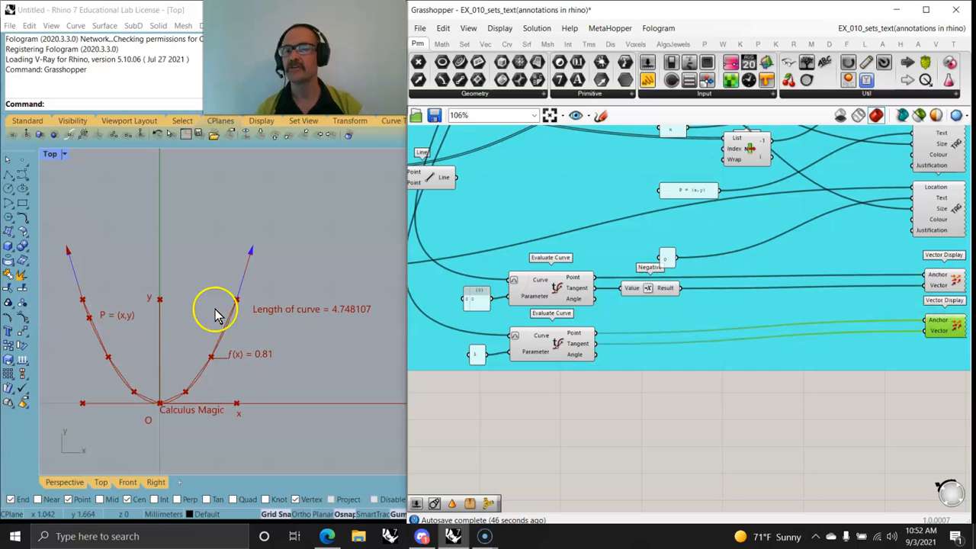
Add a Pipe component outside the cyan group and connect the Polyline output to its Curve input
right_click_drag(808, 432, 641, 474)
scroll(651, 461, "down", 1)
scroll(650, 465, "down", 1)
right_click_drag(679, 392, 653, 405)
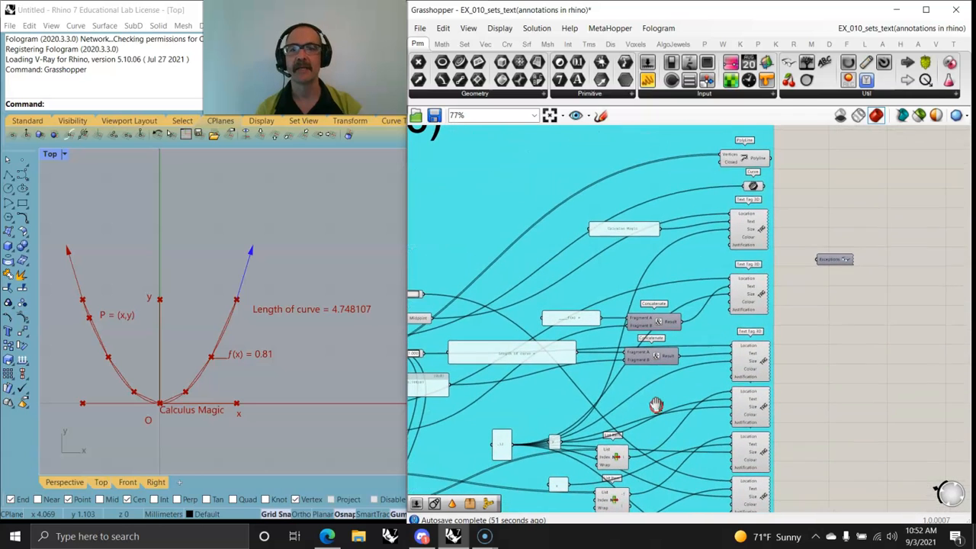
left_click(739, 161)
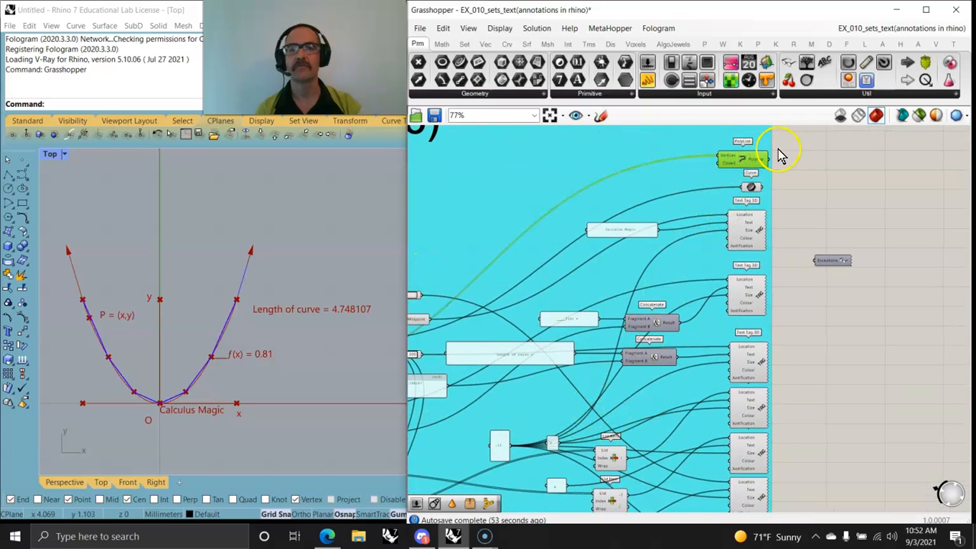
left_click(526, 43)
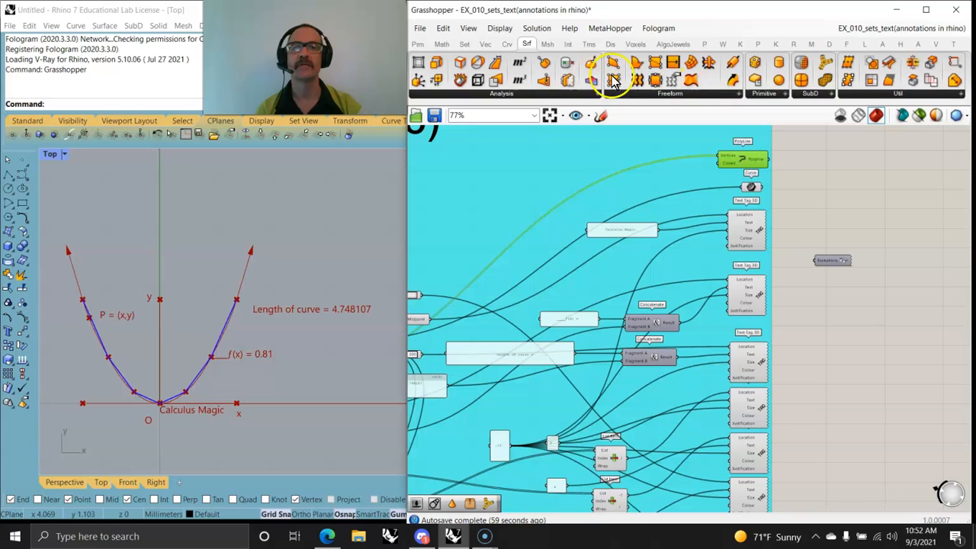
left_click_drag(732, 84, 836, 164)
left_click_drag(766, 159, 882, 177)
Create a 0.04 number slider, connect it to the Pipe's Radius, and inspect the thin pipe along the parabola
double_click(830, 195)
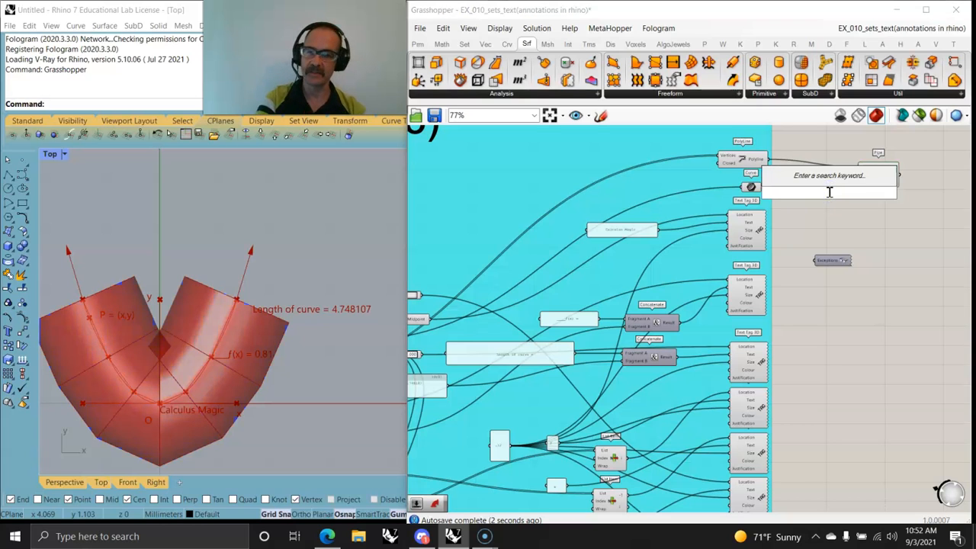
type(".04")
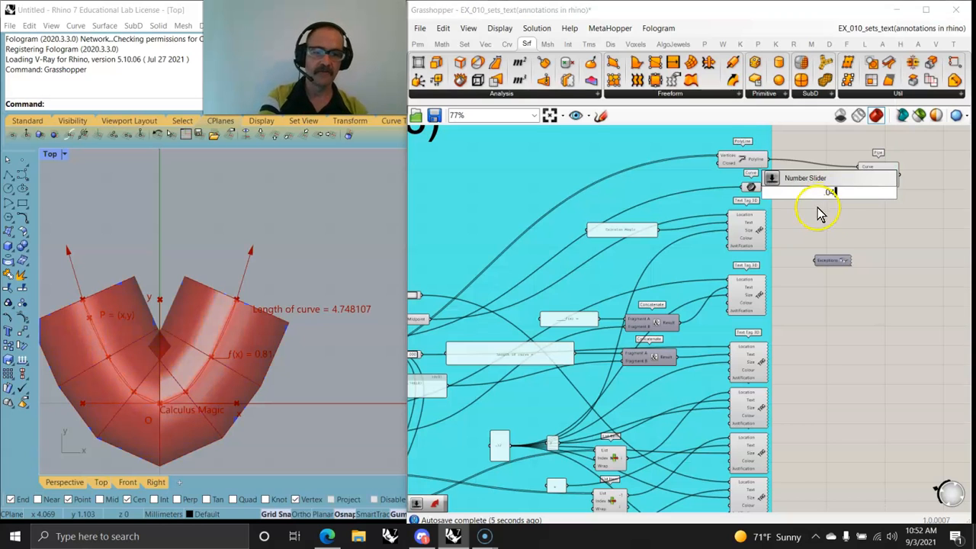
key("Return")
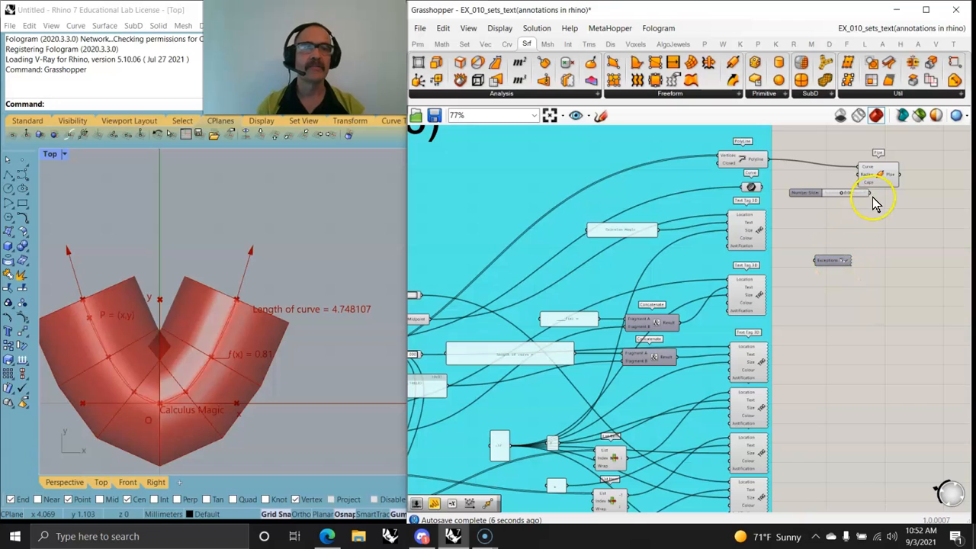
left_click_drag(858, 177, 860, 177)
left_click(892, 176)
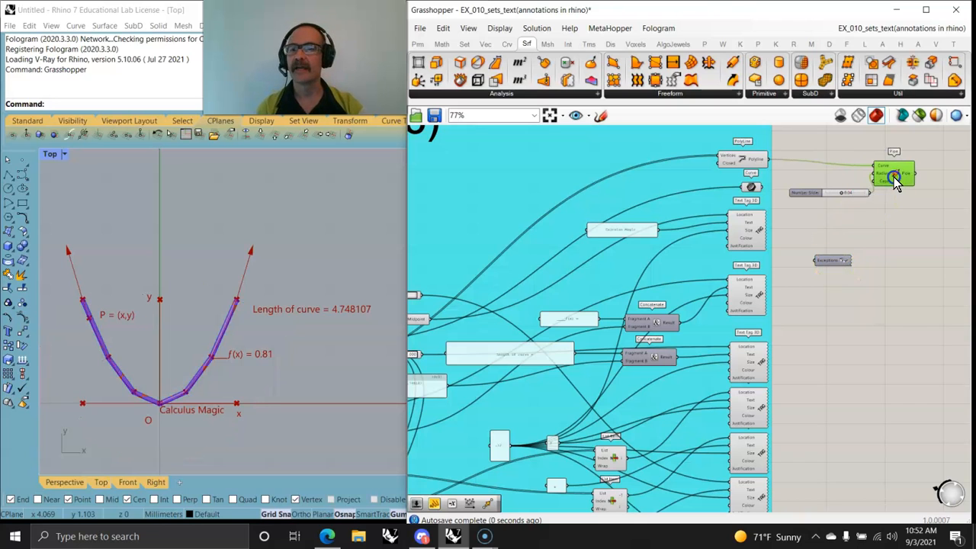
right_click_drag(196, 356, 211, 371)
scroll(215, 385, "up", 8)
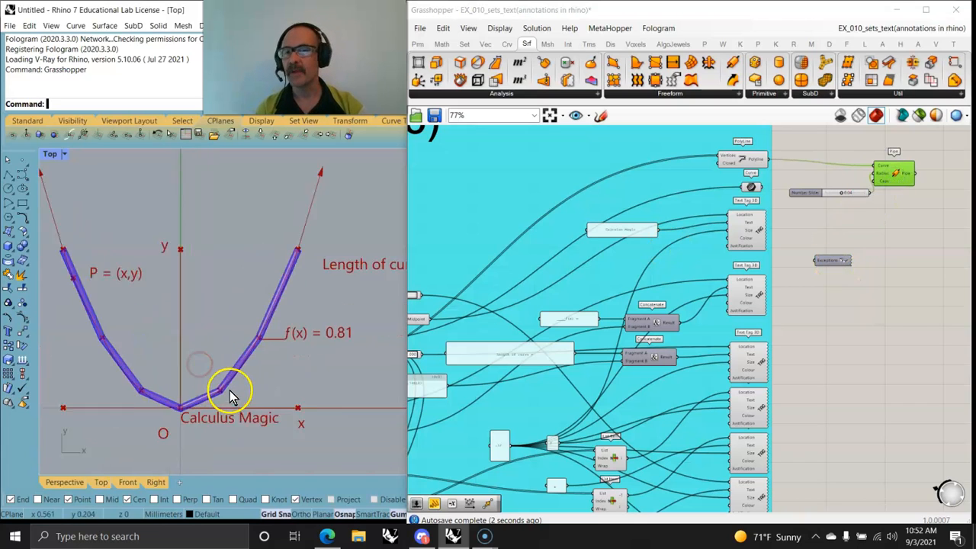
Connect the second number slider to the Range's Steps in place of the 6 slider and set it to 73
scroll(261, 410, "down", 2)
right_click_drag(500, 271, 743, 303)
right_click_drag(544, 308, 757, 230)
scroll(667, 303, "up", 5)
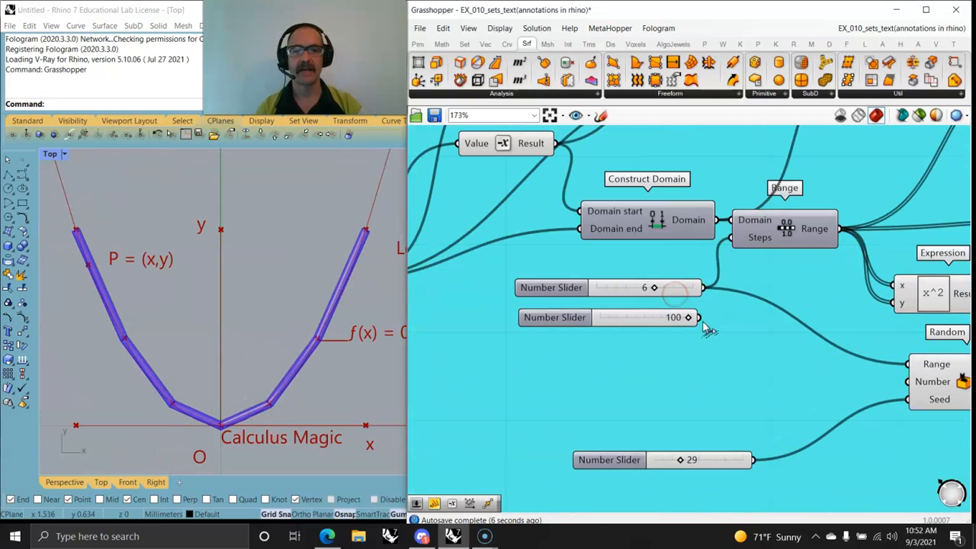
left_click_drag(721, 293, 730, 251)
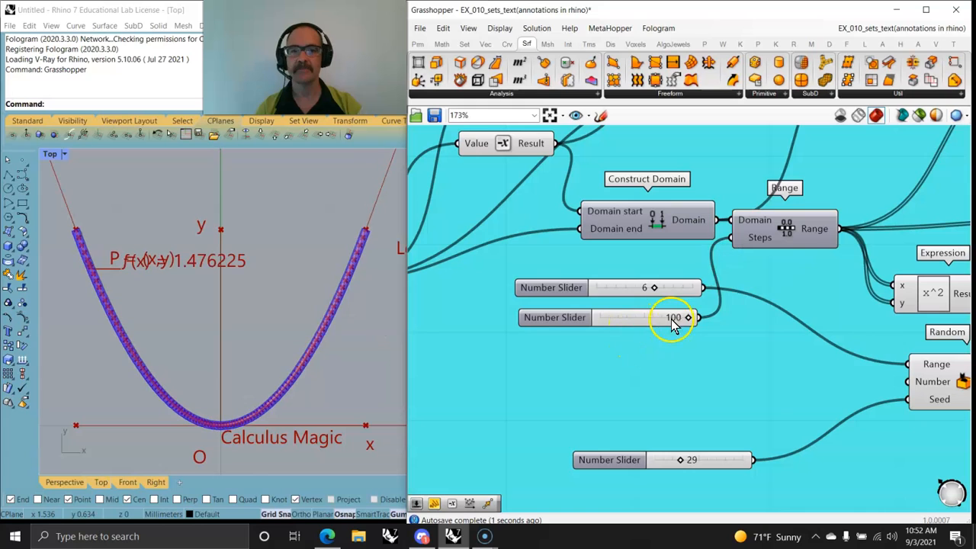
mouse_move(664, 323)
left_mouse_down()
mouse_move(650, 324)
mouse_move(666, 326)
left_mouse_up()
scroll(665, 323, "down", 3)
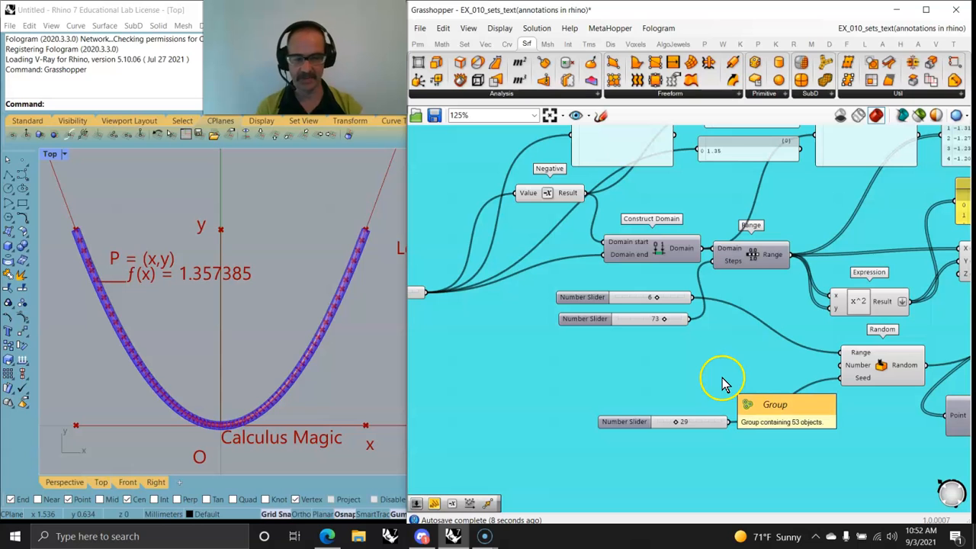
Move the loose utility component beside the Pipe to the empty canvas above the cyan group
scroll(762, 354, "down", 3)
scroll(599, 338, "down", 3)
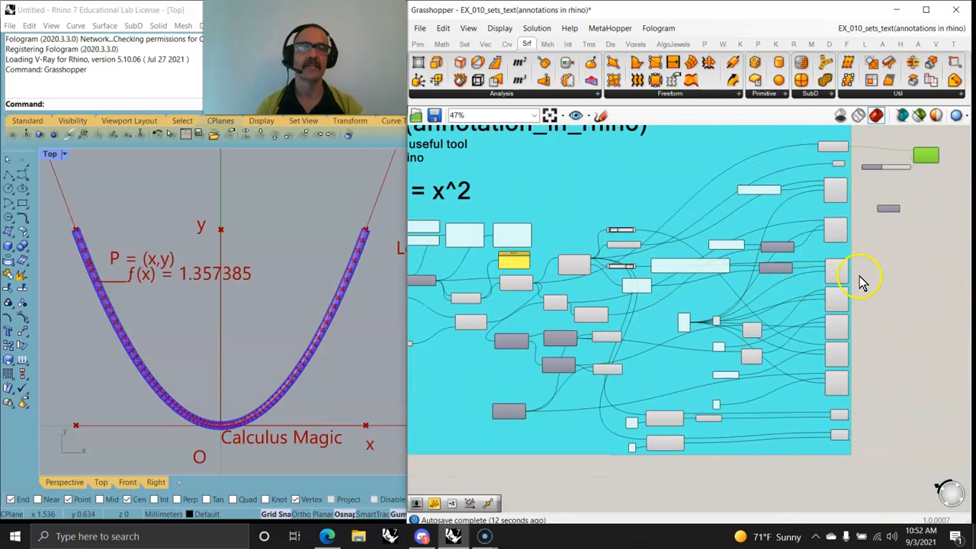
scroll(859, 280, "down", 2)
scroll(894, 211, "up", 3)
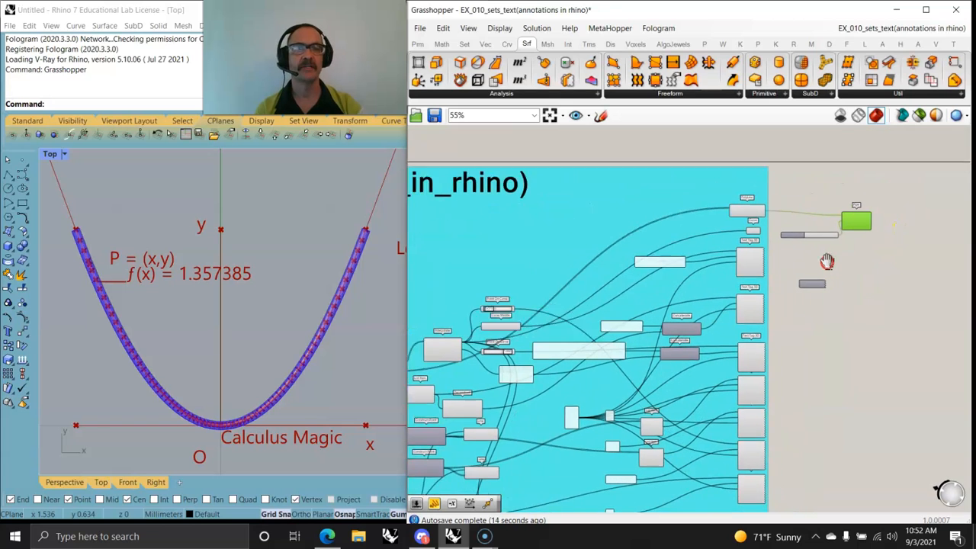
left_click(777, 303)
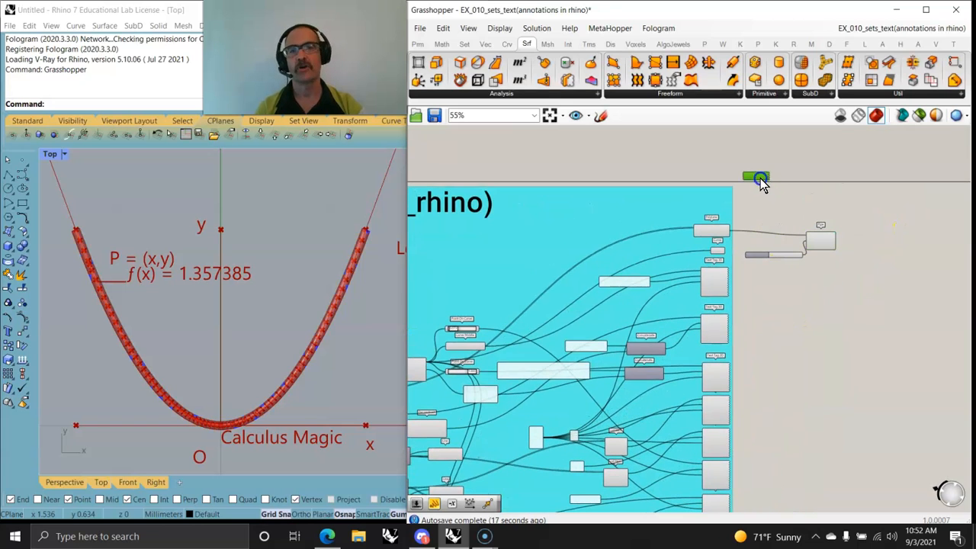
Add the Pipe component and its radius slider to the cyan group
left_click_drag(841, 280, 728, 214)
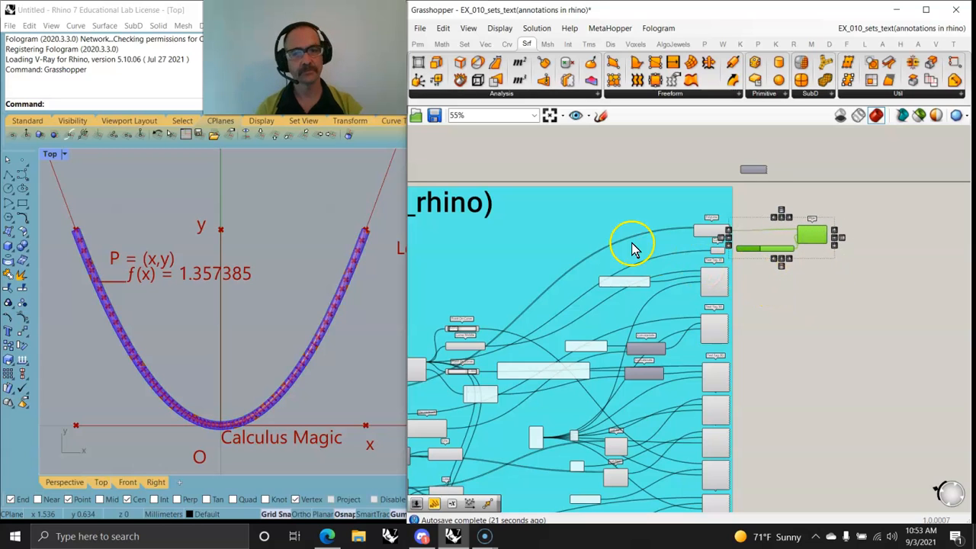
right_click(585, 226)
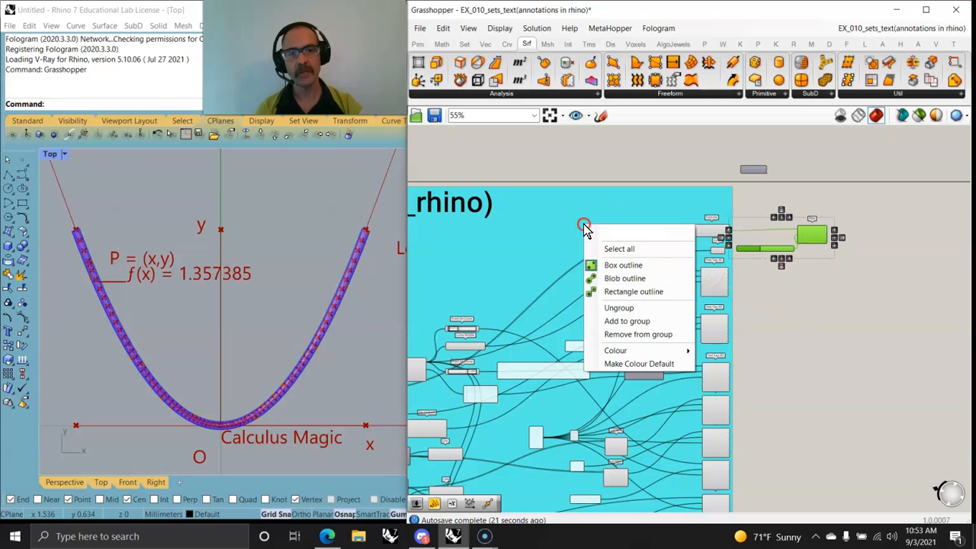
left_click(622, 322)
Select the whole EXERCISES_SETS definition, save the Grasshopper file, and clear the selection
scroll(712, 374, "down", 5)
right_click_drag(629, 424, 689, 379)
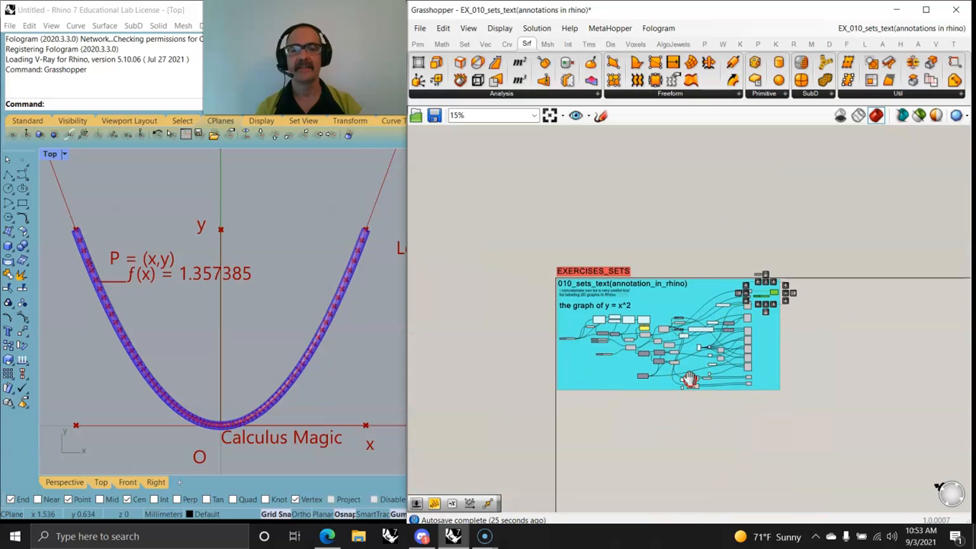
left_click_drag(845, 420, 487, 220)
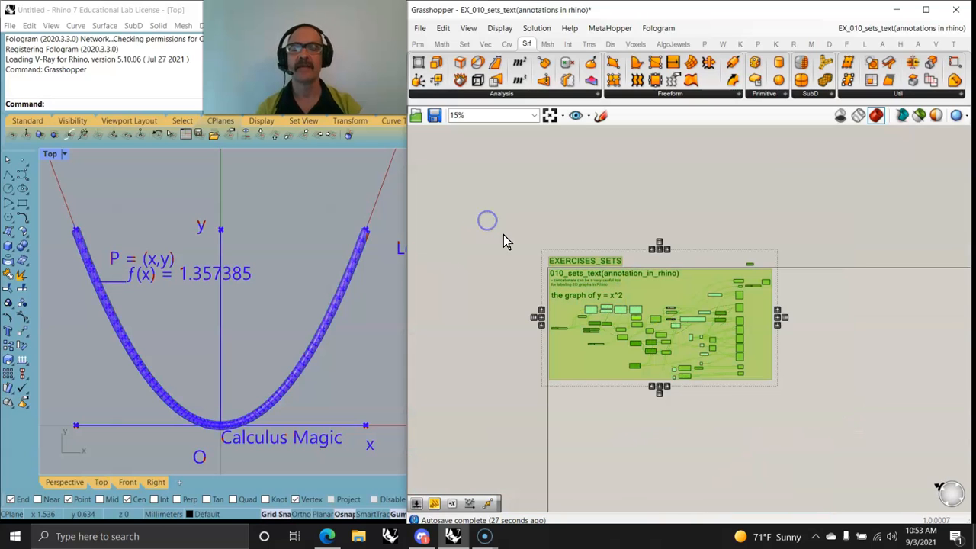
left_click(420, 29)
left_click(441, 93)
left_click(458, 262)
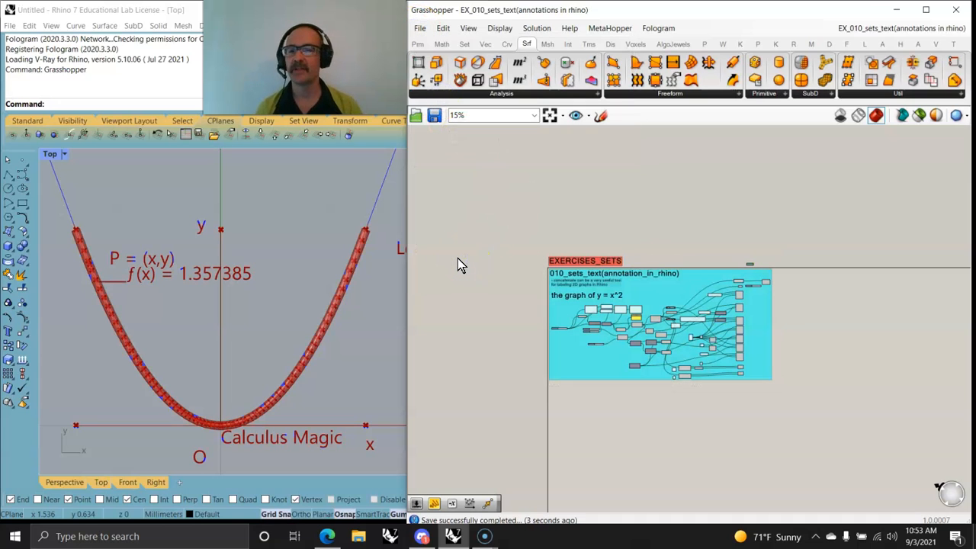
Reconnect the 6 number slider to the Range's Steps input in place of the 73 slider
scroll(580, 336, "up", 10)
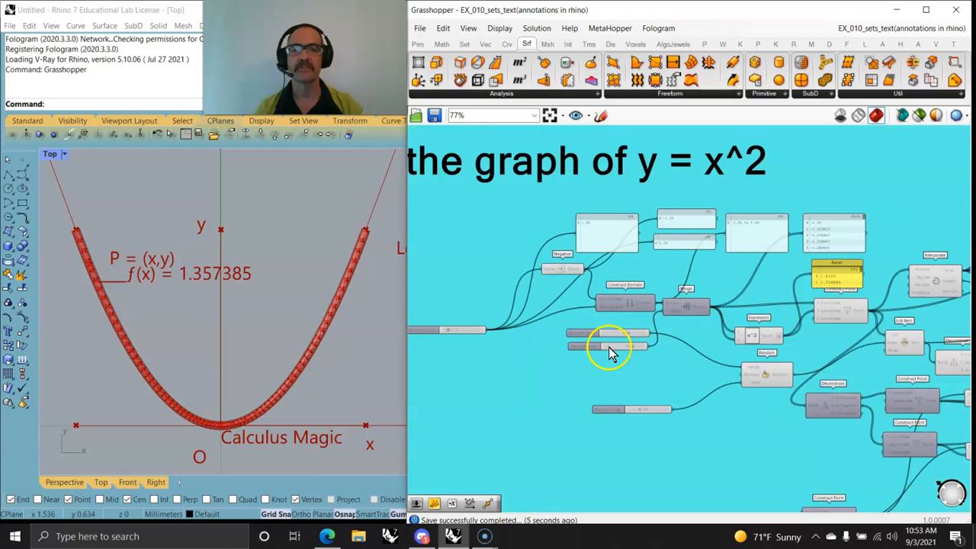
left_click_drag(765, 295, 817, 199)
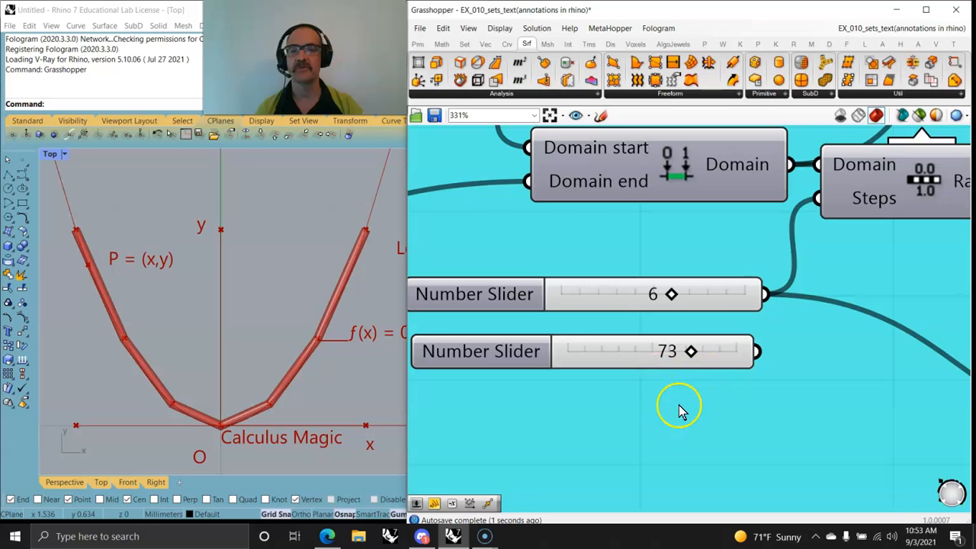
scroll(678, 404, "down", 10)
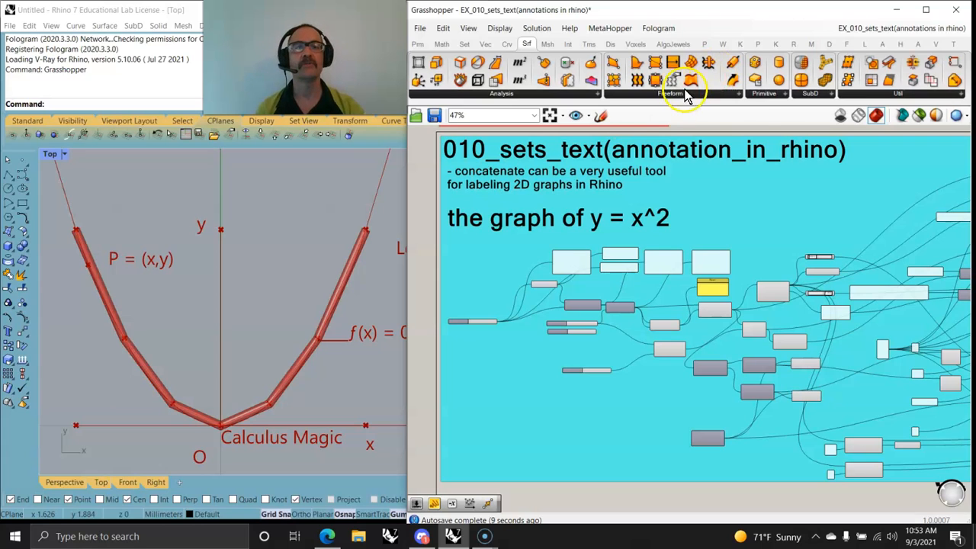
Display the full list of Tree components in the Sets category
left_click(443, 44)
left_click(467, 45)
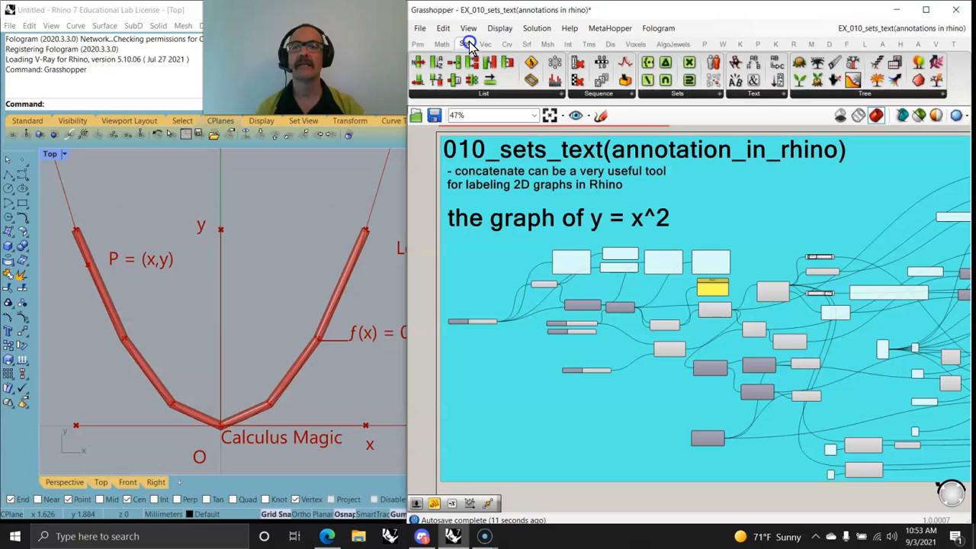
left_click(852, 92)
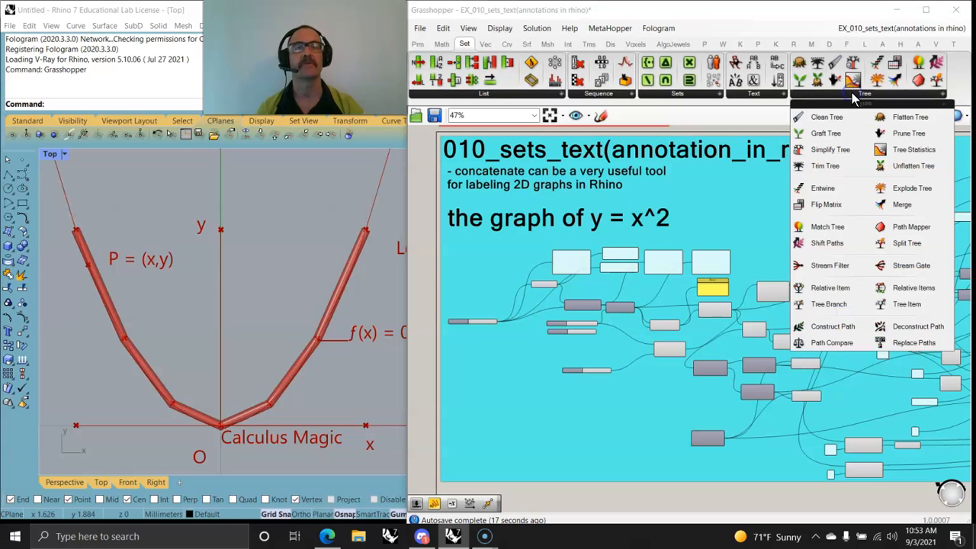